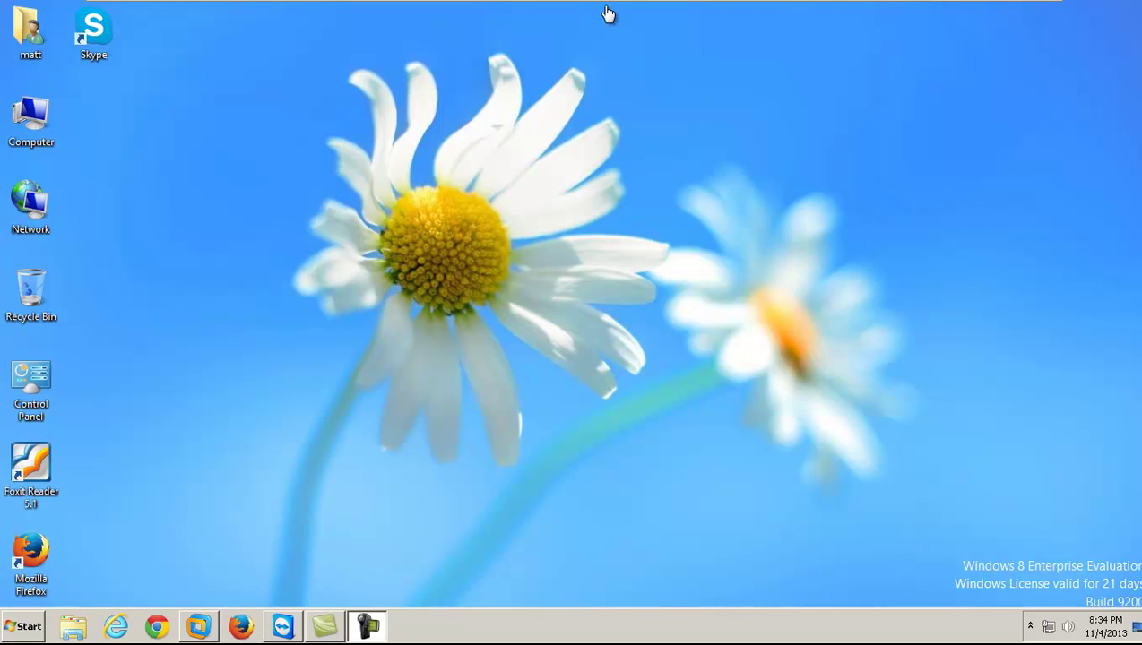
Step: Launch Firefox from the taskbar on the Windows 8 desktop
{"action": "left_click", "coordinate": [297, 177]}
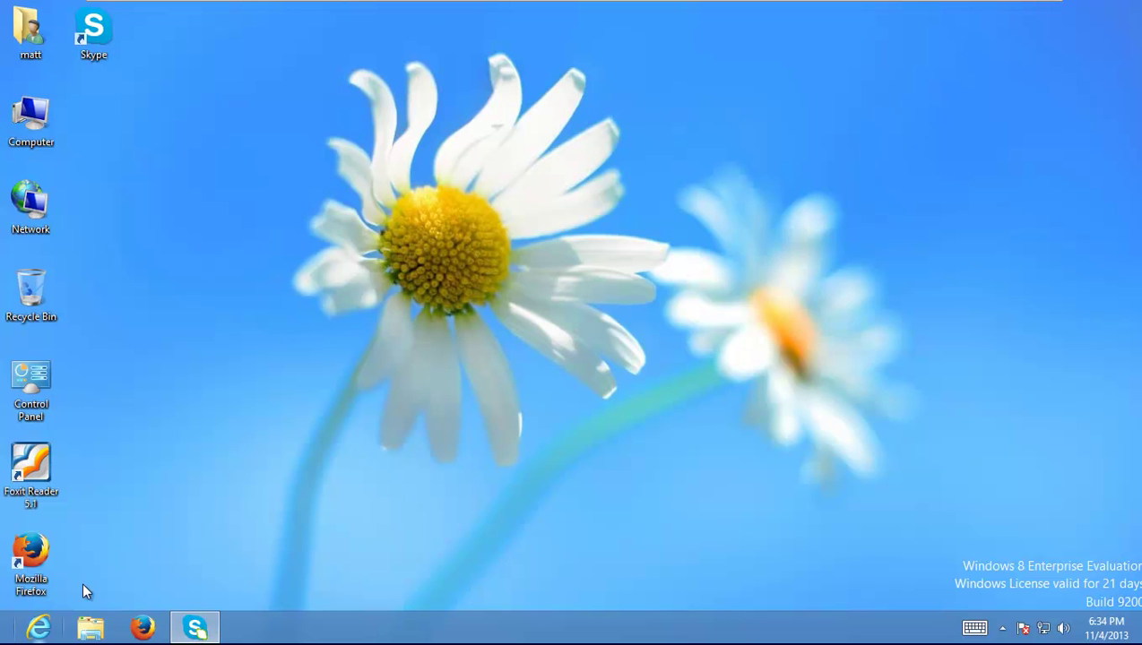
{"action": "left_click", "coordinate": [143, 627]}
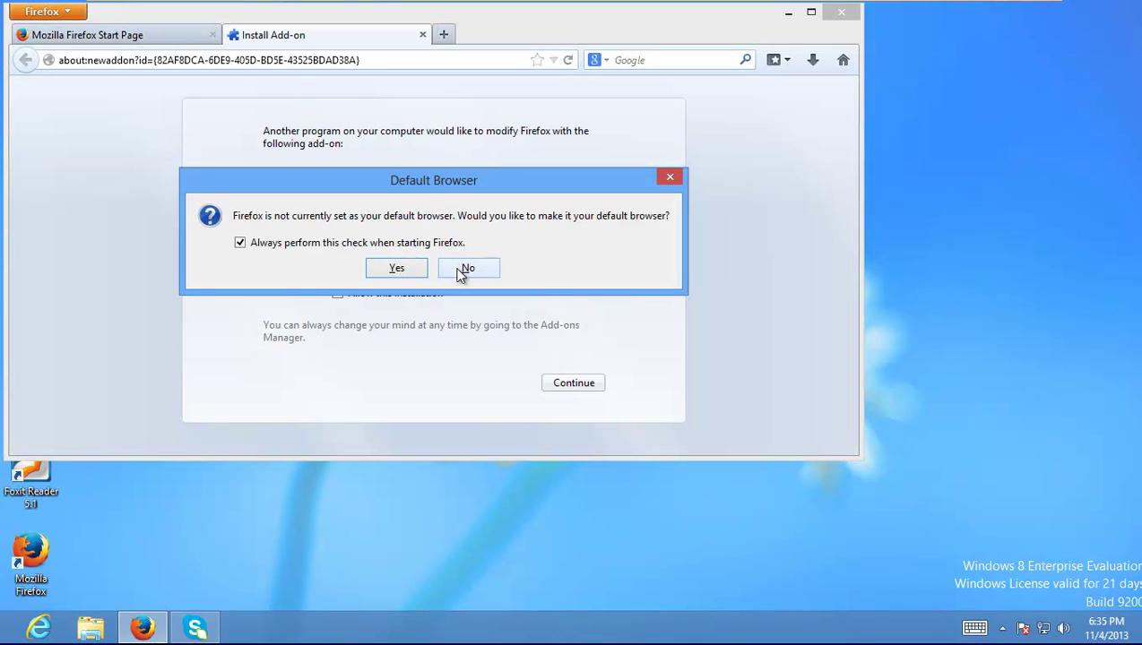
Step: Decline making Firefox the default browser and load google.com in the add-on tab
{"action": "left_click", "coordinate": [463, 270]}
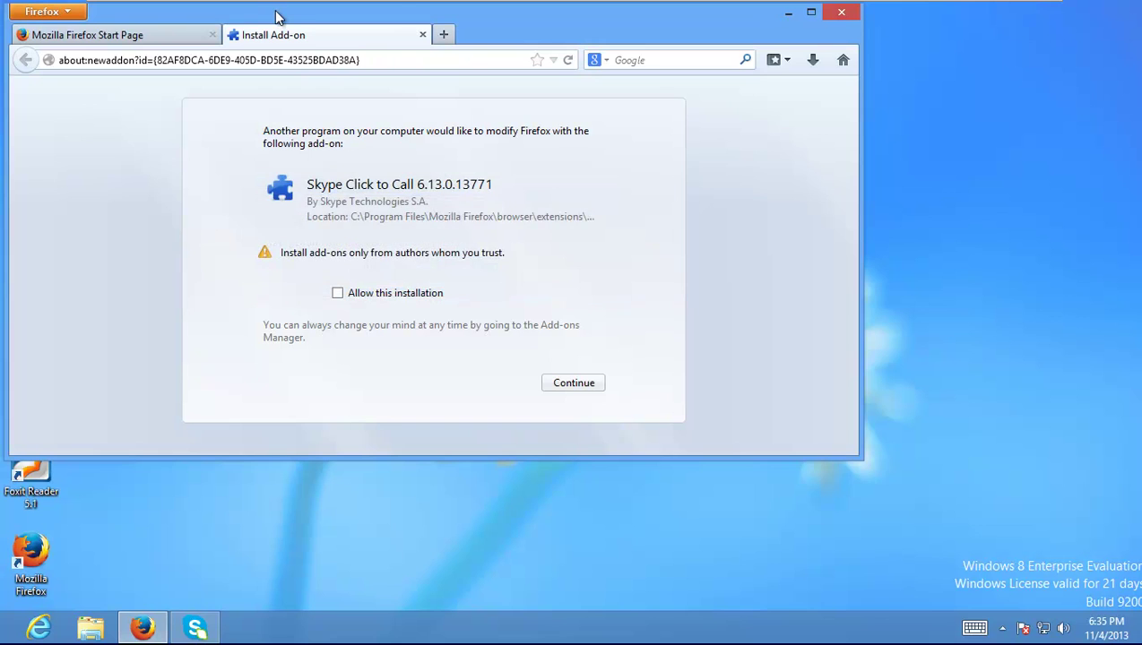
{"action": "left_click_drag", "start_coordinate": [273, 15], "coordinate": [404, 112]}
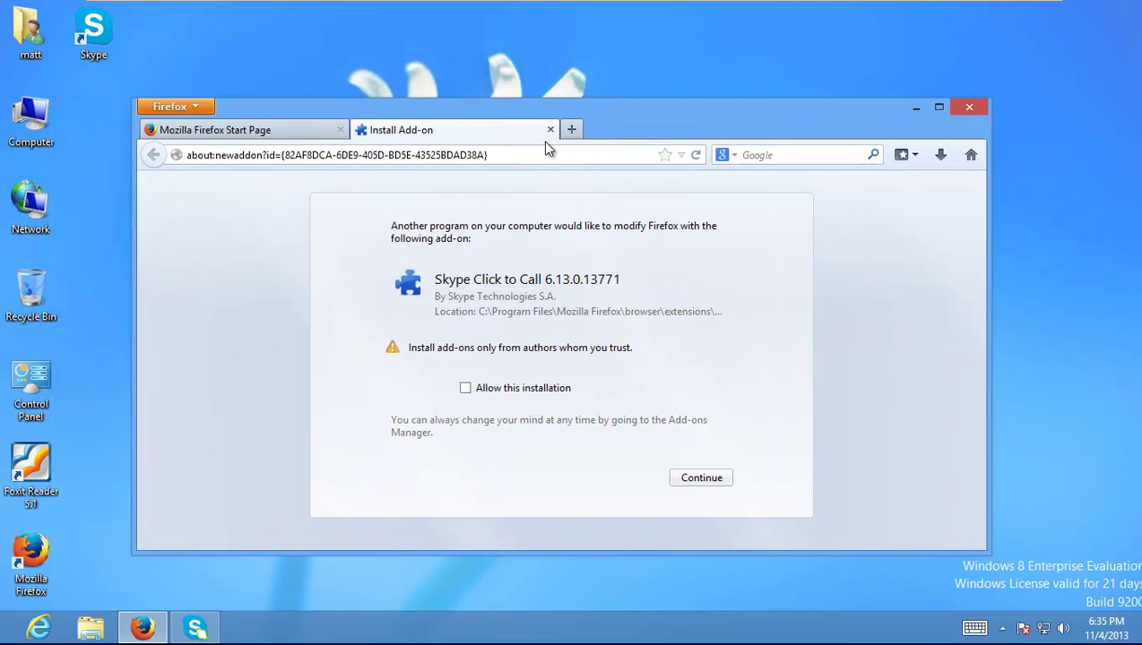
{"action": "left_click", "coordinate": [523, 152]}
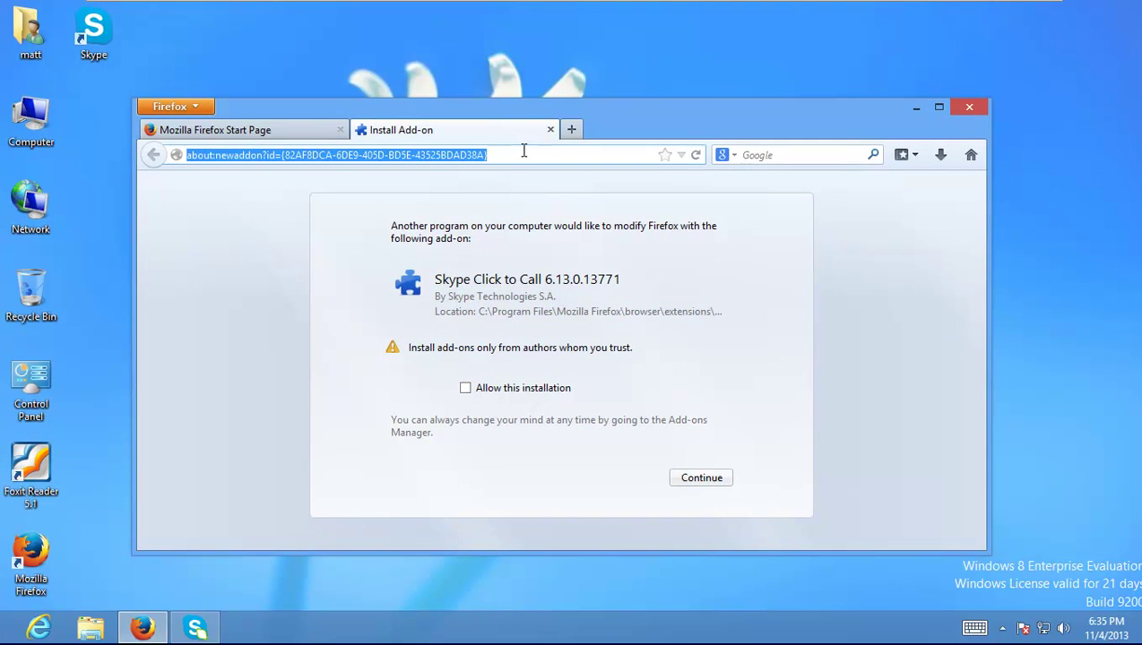
{"action": "type", "text": "google.com"}
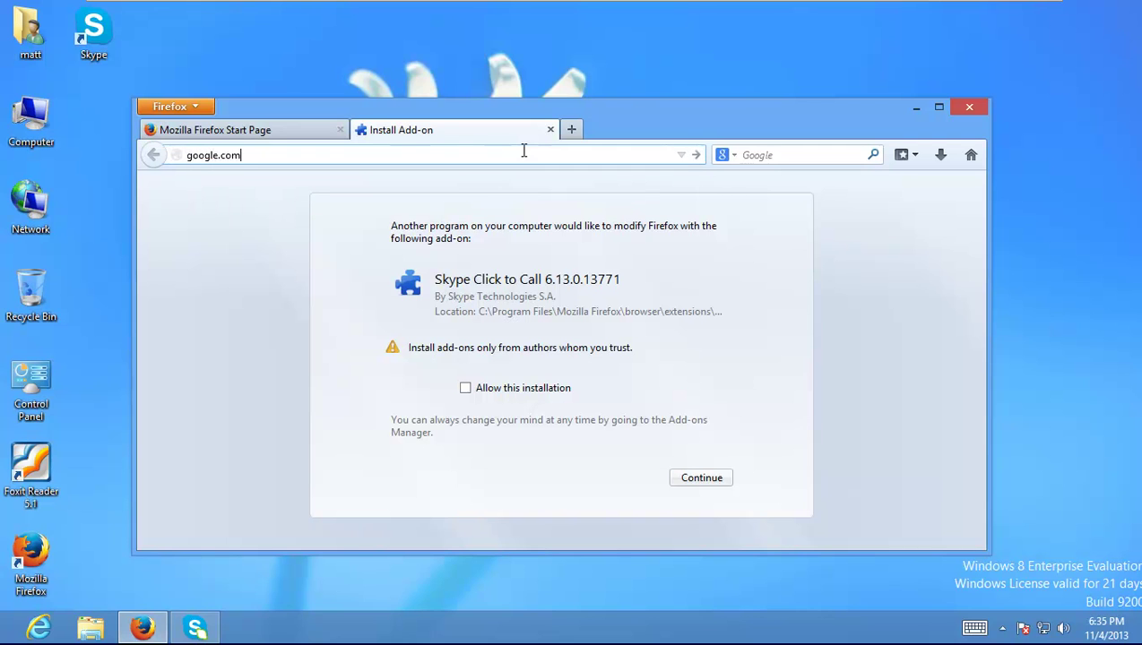
{"action": "key", "text": "Return"}
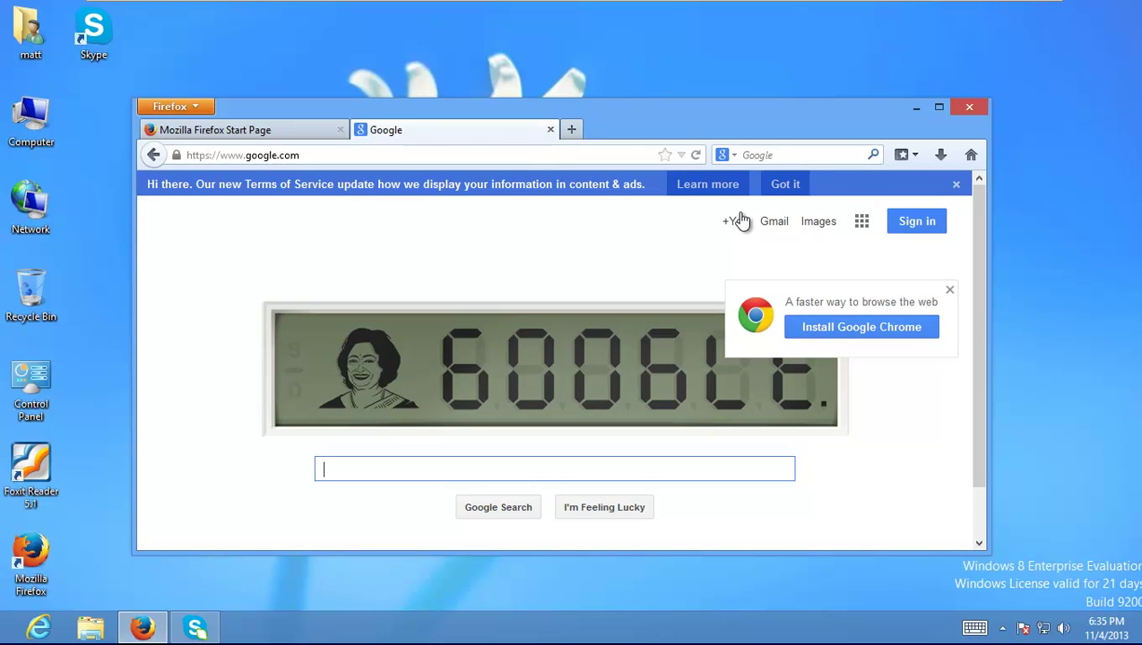
Step: Dismiss the Chrome promo and search Google for 'patchmypc'
{"action": "left_click", "coordinate": [948, 291]}
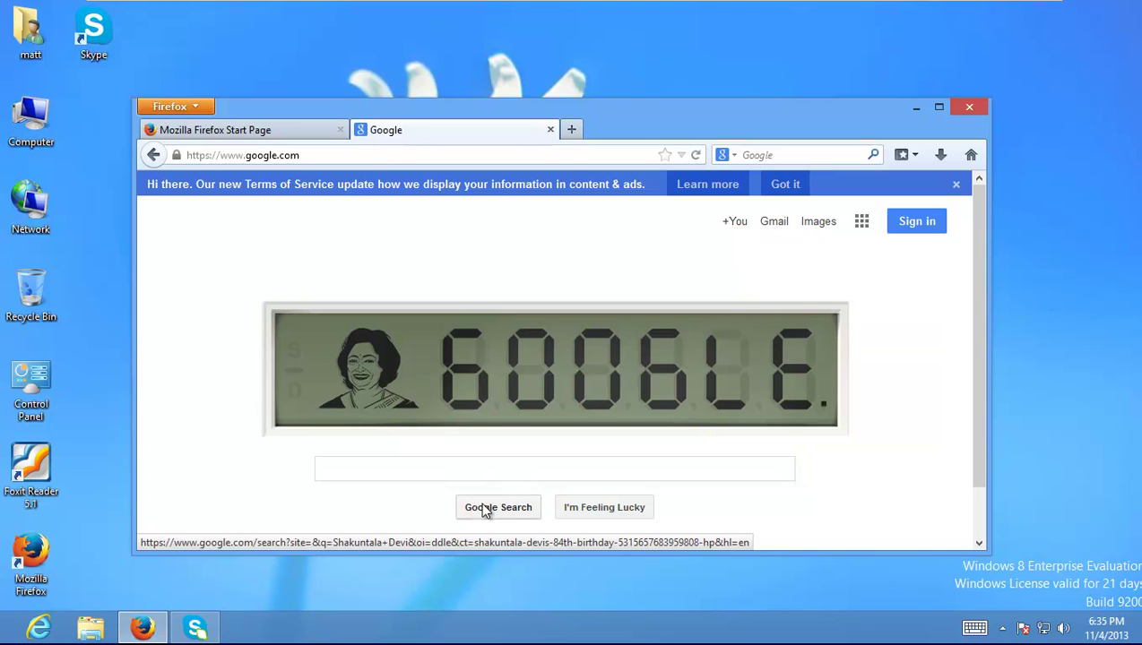
{"action": "left_click", "coordinate": [437, 470]}
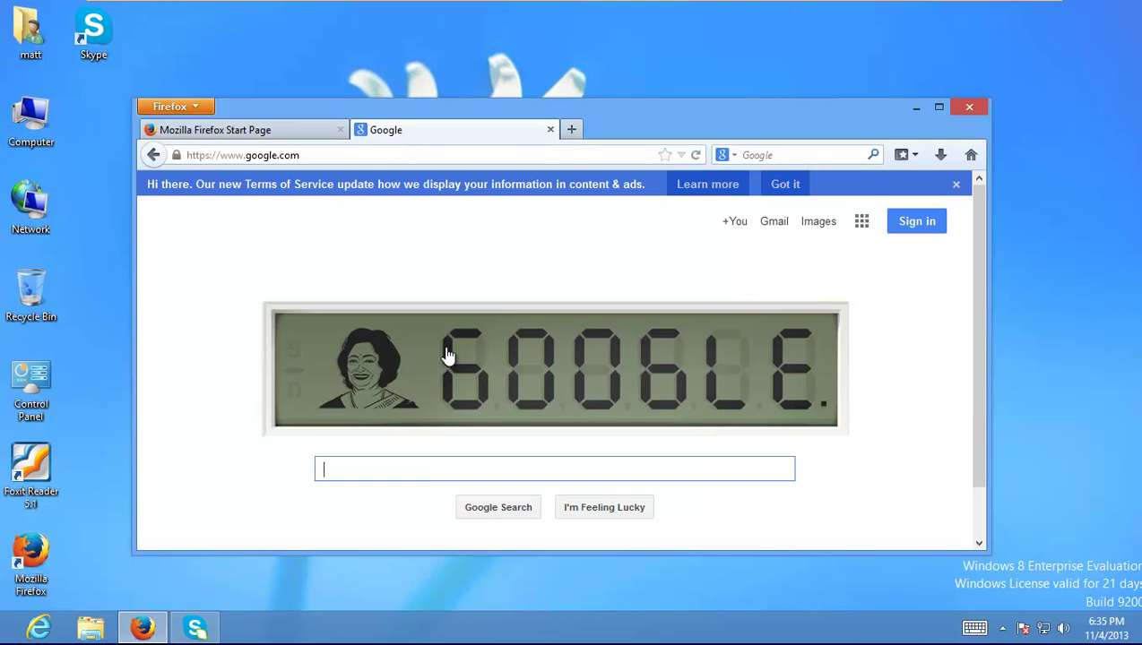
{"action": "left_click", "coordinate": [313, 151]}
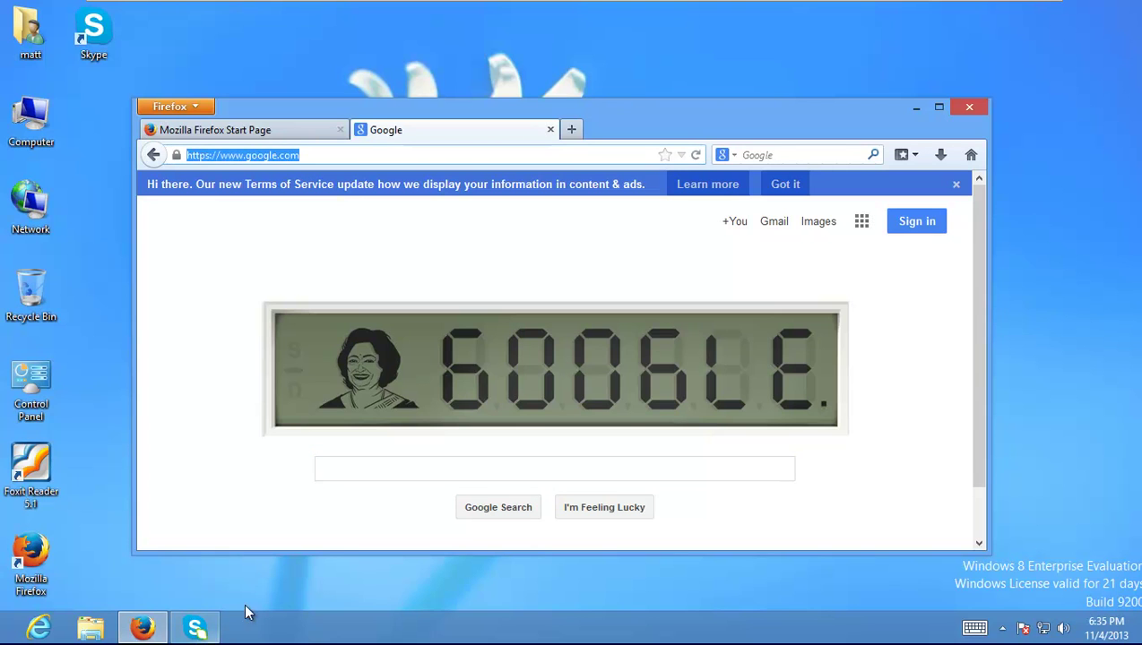
{"action": "left_click", "coordinate": [355, 469]}
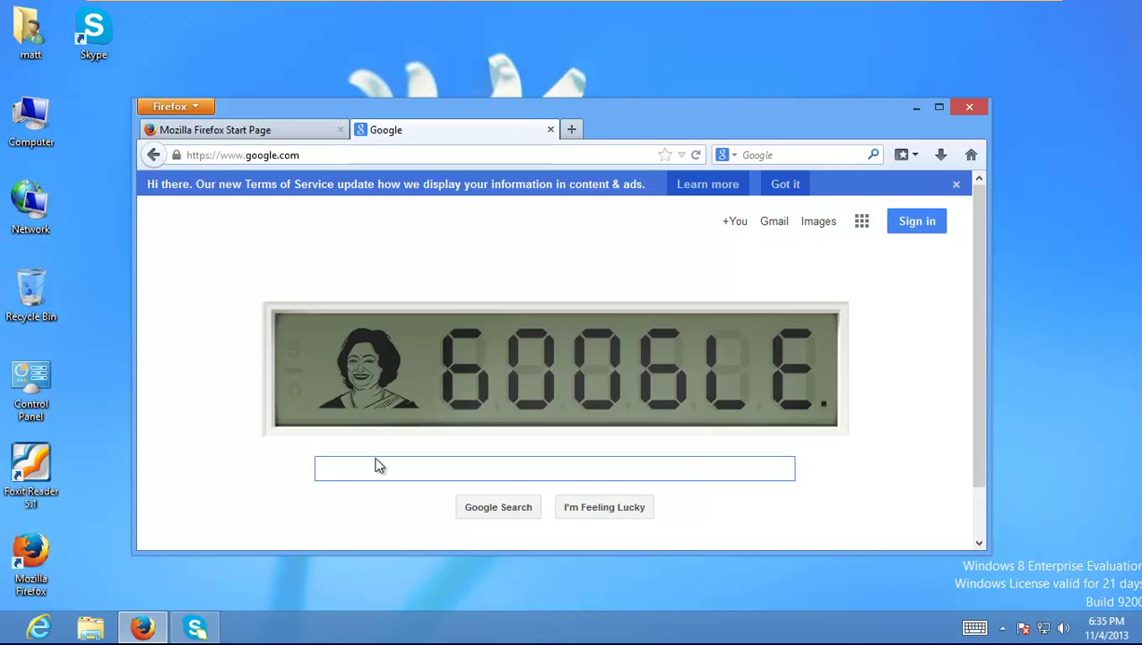
{"action": "type", "text": "patcvh"}
{"action": "key", "text": "BackSpace"}
{"action": "key", "text": "BackSpace"}
{"action": "type", "text": "h"}
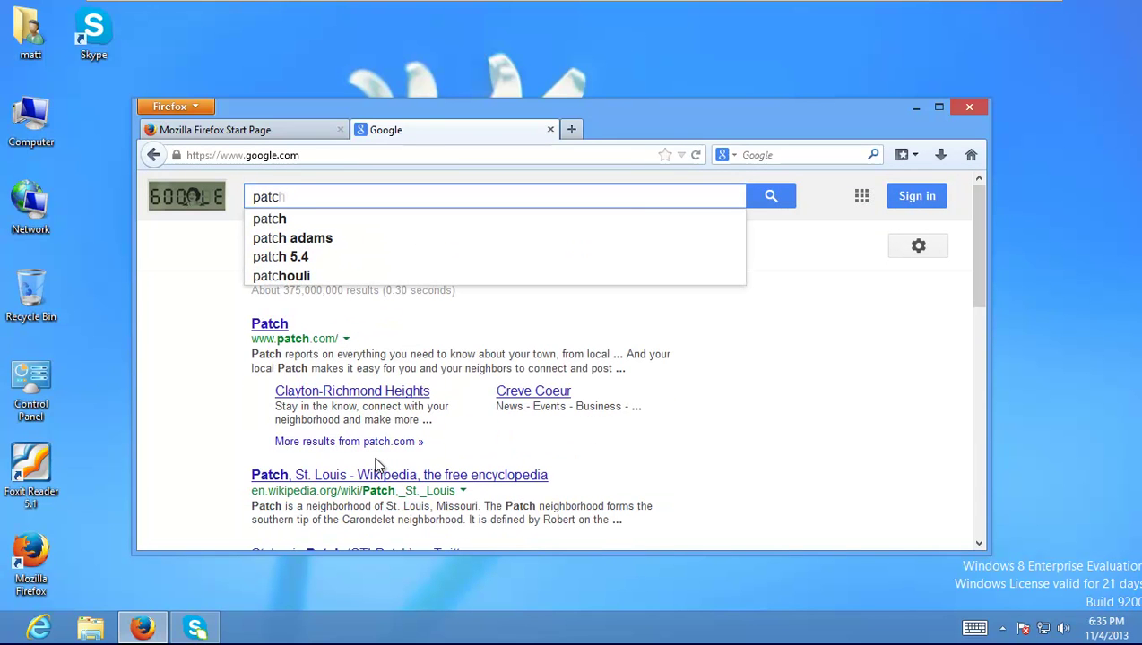
{"action": "type", "text": "me"}
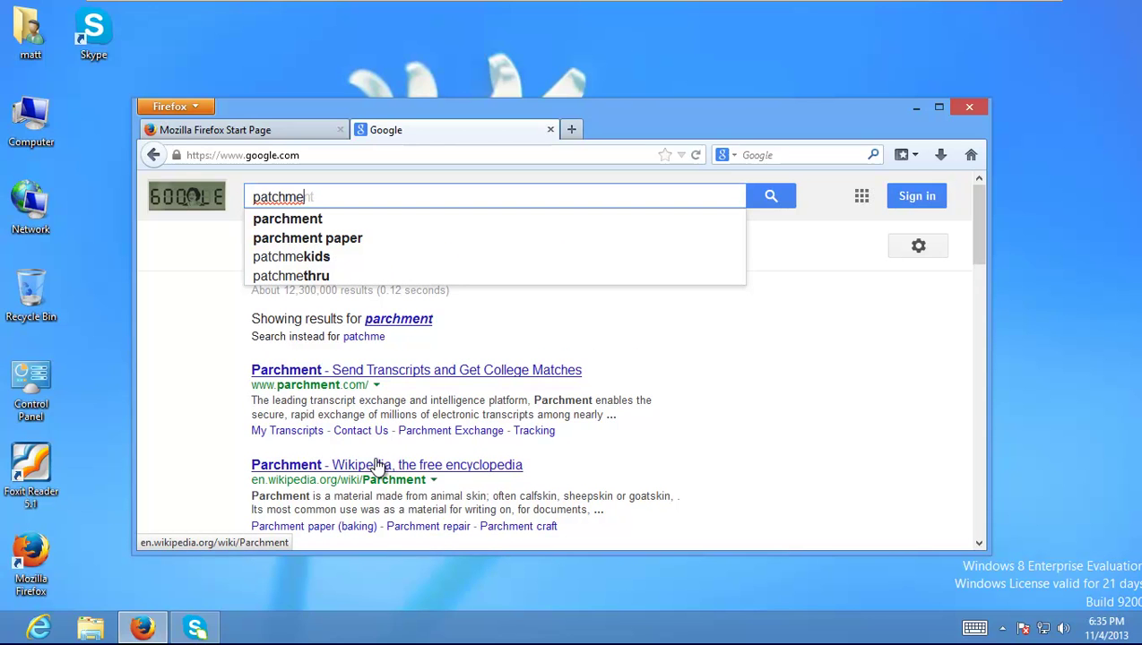
{"action": "key", "text": "BackSpace"}
{"action": "key", "text": "BackSpace"}
{"action": "key", "text": "BackSpace"}
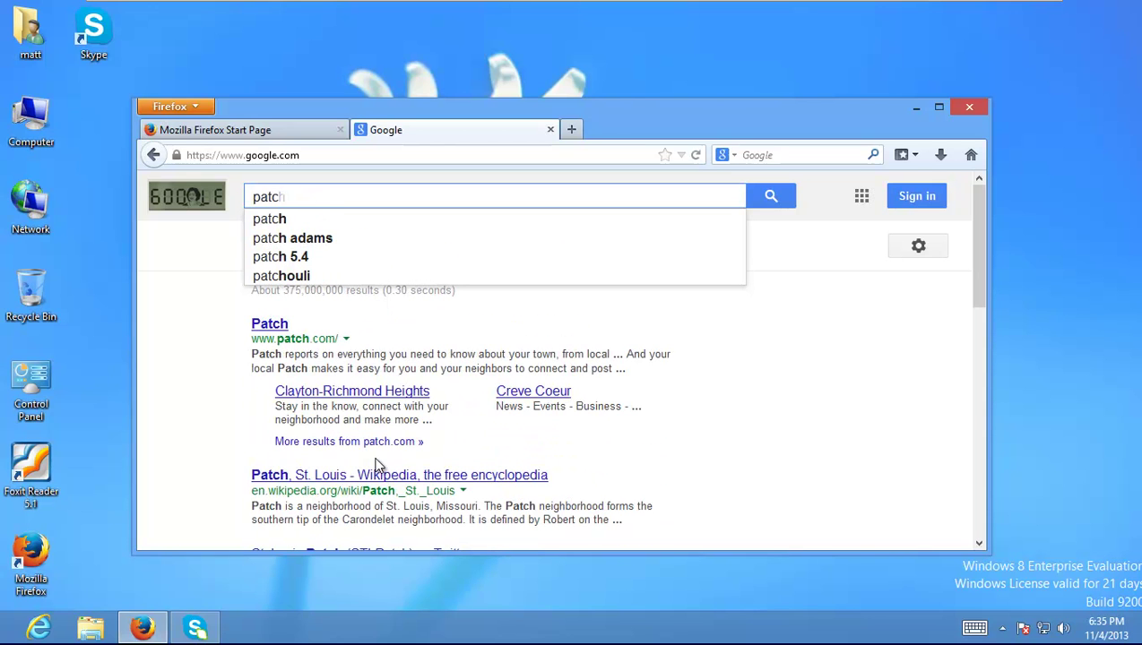
{"action": "type", "text": "hmypc"}
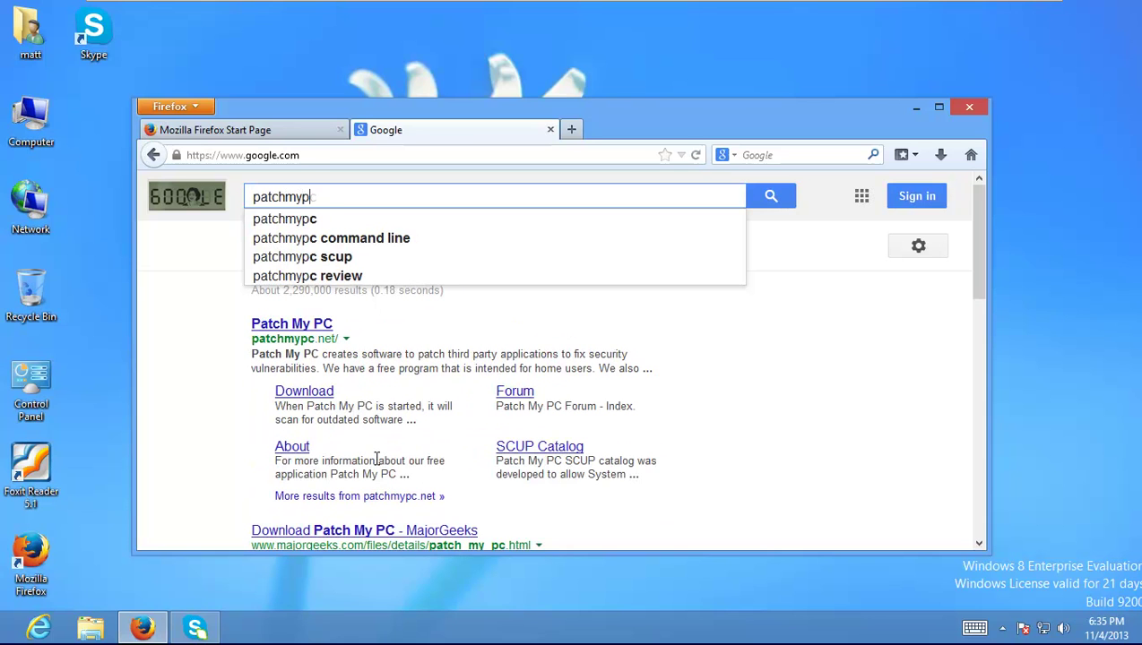
{"action": "key", "text": "Return"}
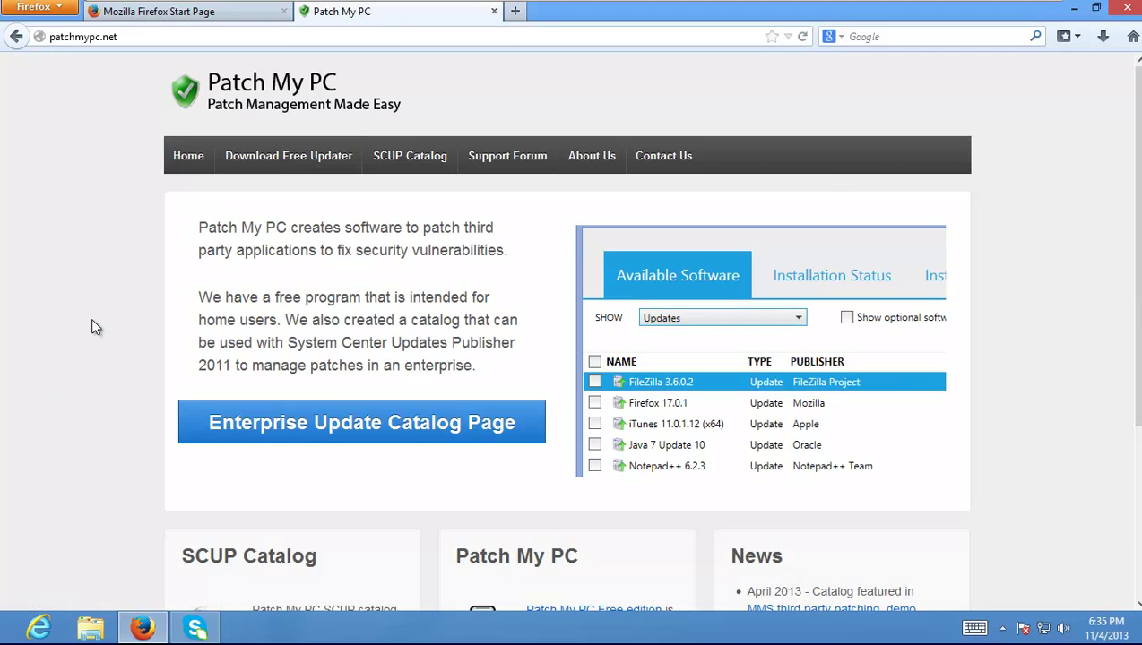
Step: Go to Download Free Updater and download the Patch My PC 2.3.5.1 installer
{"action": "scroll", "coordinate": [91, 324], "scroll_direction": "down", "scroll_amount": 3}
{"action": "scroll", "coordinate": [92, 324], "scroll_direction": "up", "scroll_amount": 3}
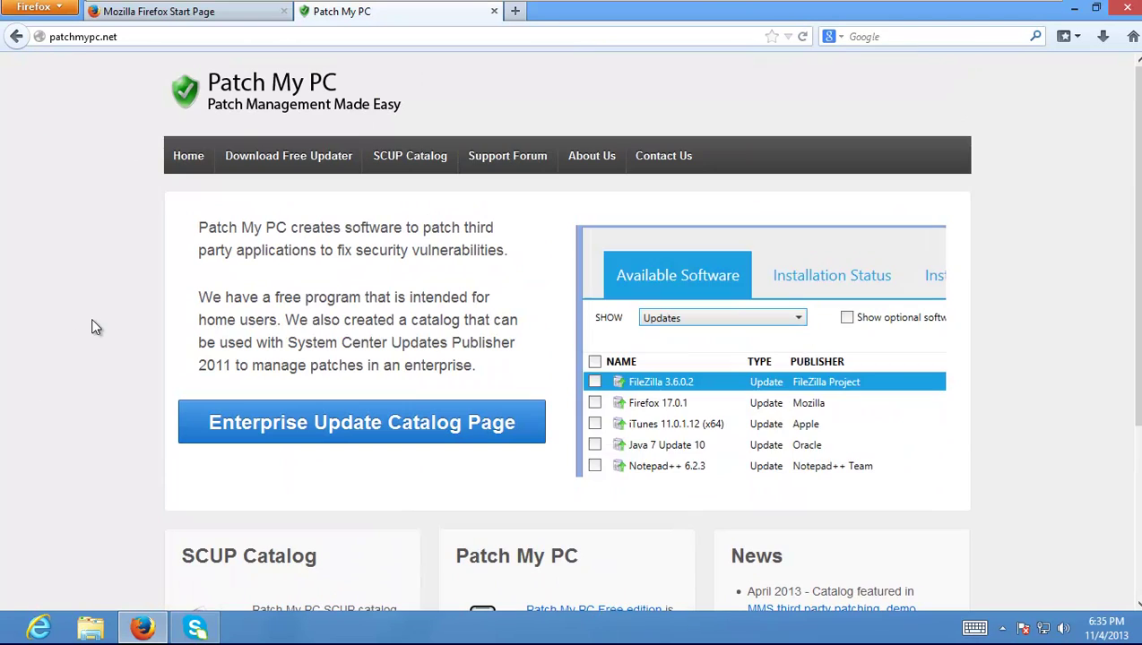
{"action": "left_click", "coordinate": [305, 165]}
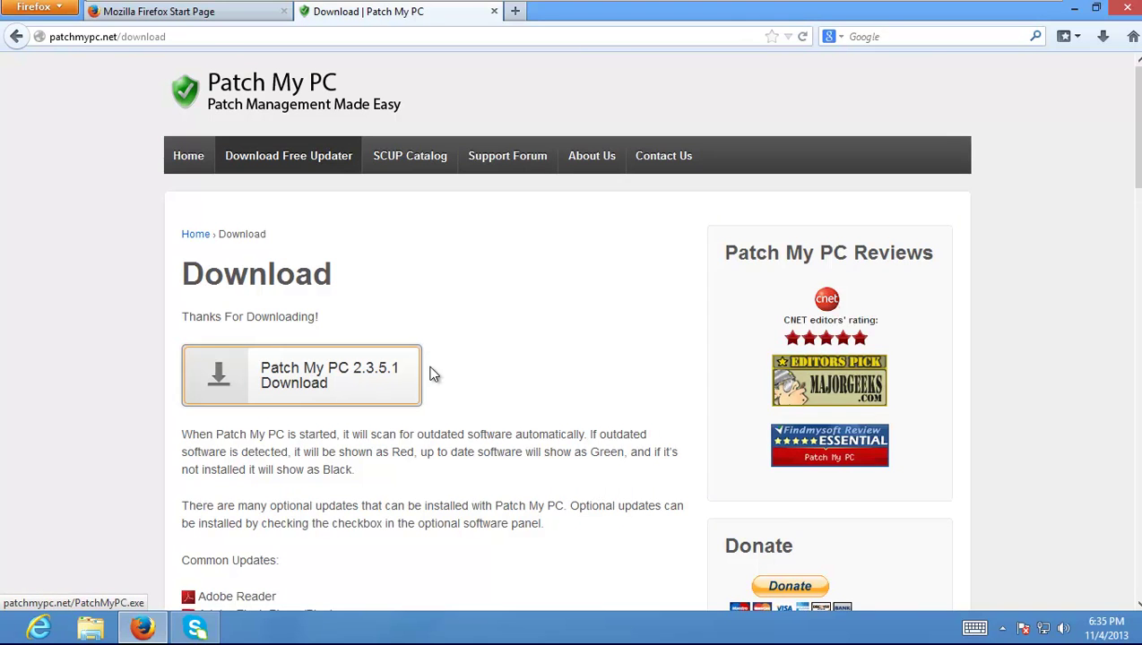
{"action": "scroll", "coordinate": [441, 365], "scroll_direction": "down", "scroll_amount": 2}
{"action": "scroll", "coordinate": [441, 365], "scroll_direction": "down", "scroll_amount": 1}
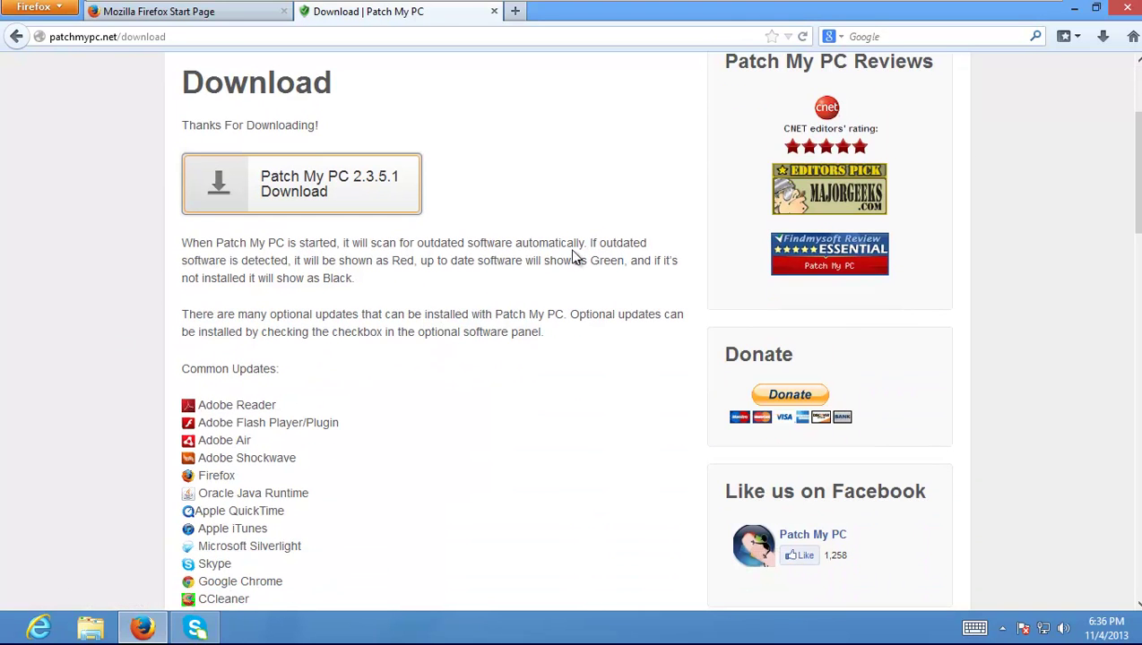
{"action": "scroll", "coordinate": [351, 391], "scroll_direction": "down", "scroll_amount": 5}
{"action": "scroll", "coordinate": [351, 392], "scroll_direction": "up", "scroll_amount": 6}
{"action": "left_click", "coordinate": [326, 298]}
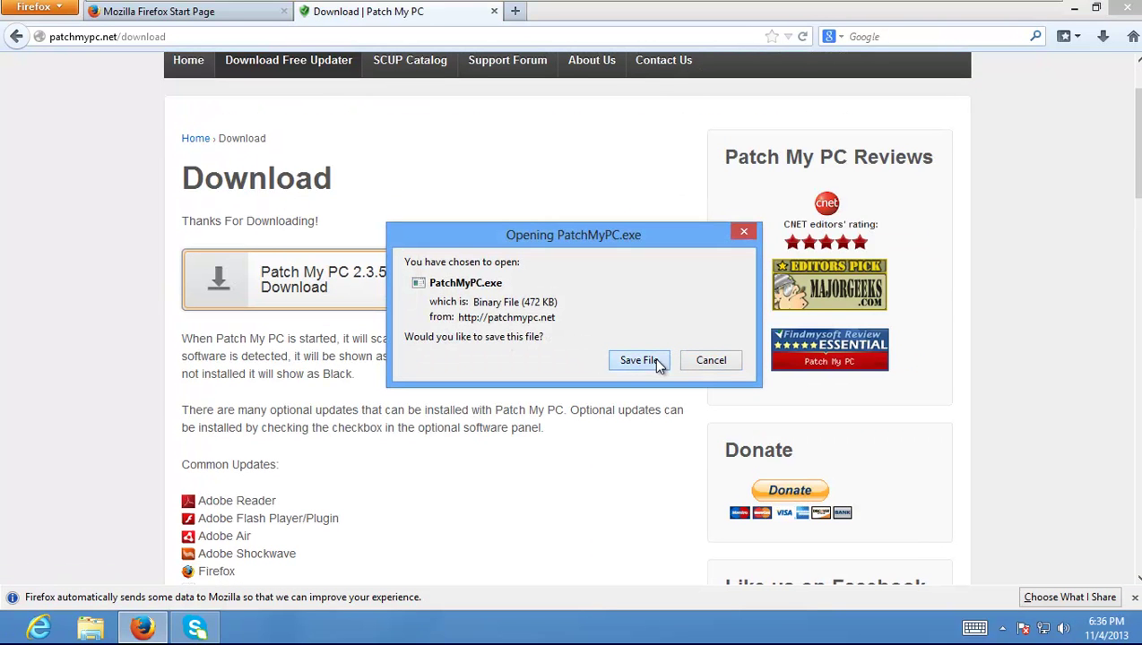
Step: Save PatchMyPC.exe, install .NET Framework 3.5, then full-screen the VM and minimize Firefox
{"action": "key", "text": "Return"}
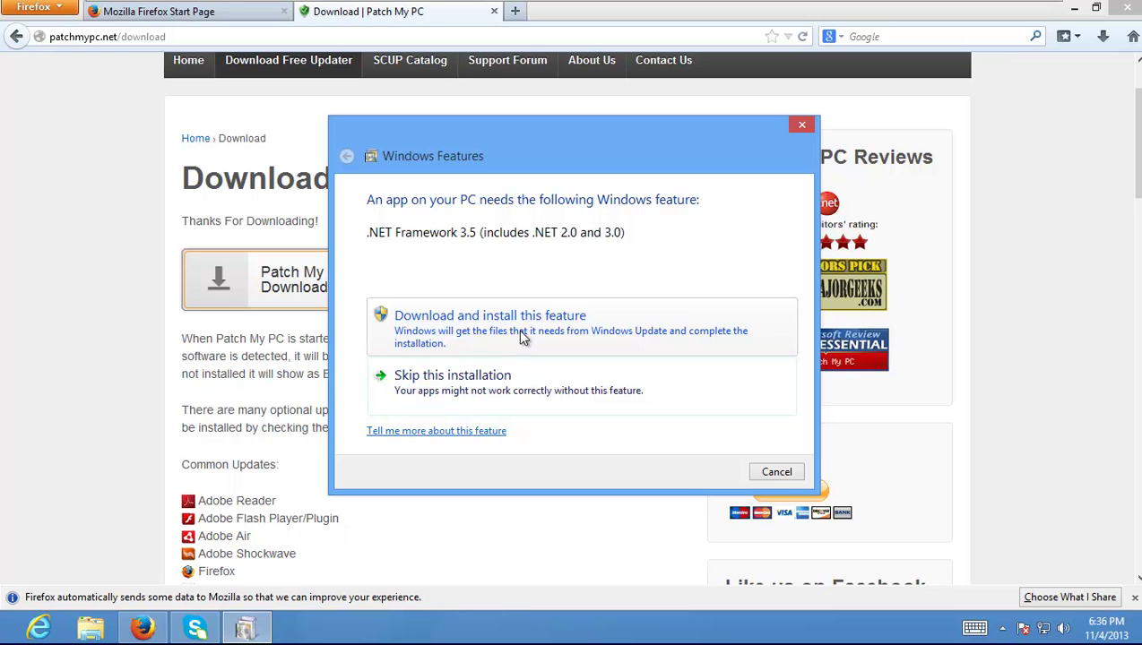
{"action": "left_click", "coordinate": [521, 332]}
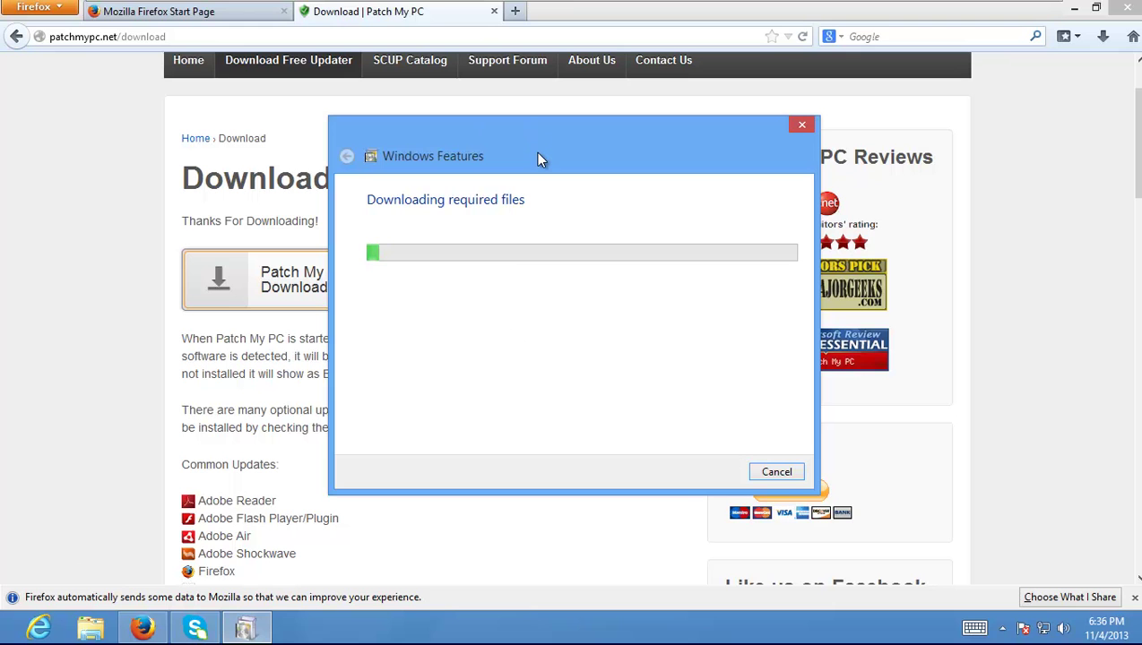
{"action": "mouse_move", "coordinate": [564, 5]}
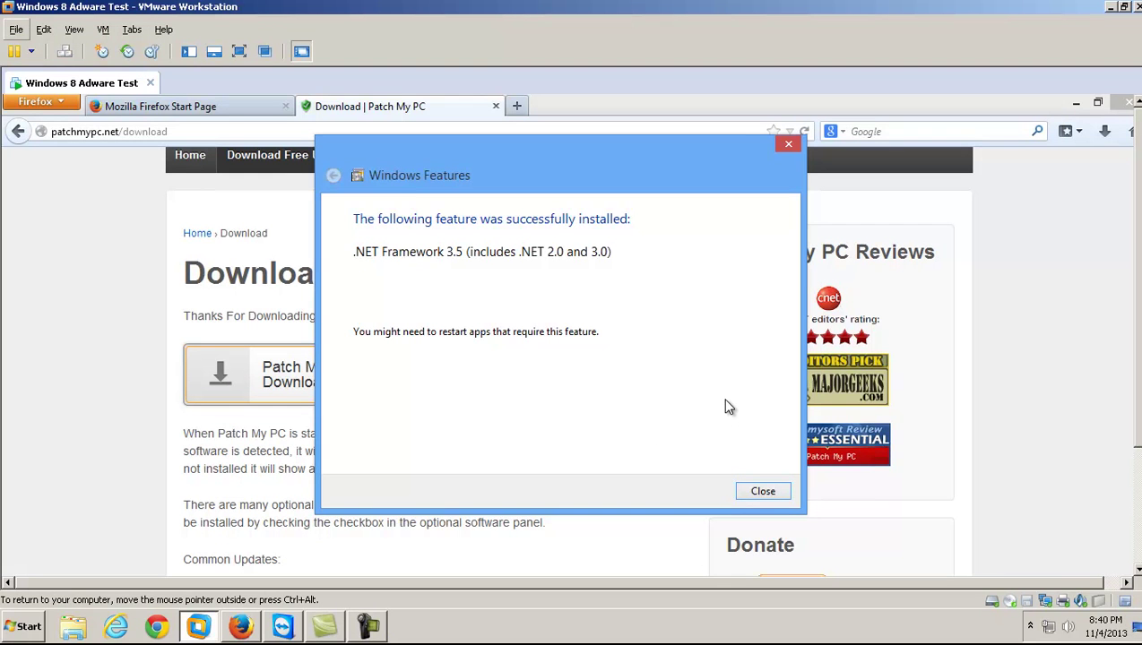
{"action": "left_click", "coordinate": [761, 491]}
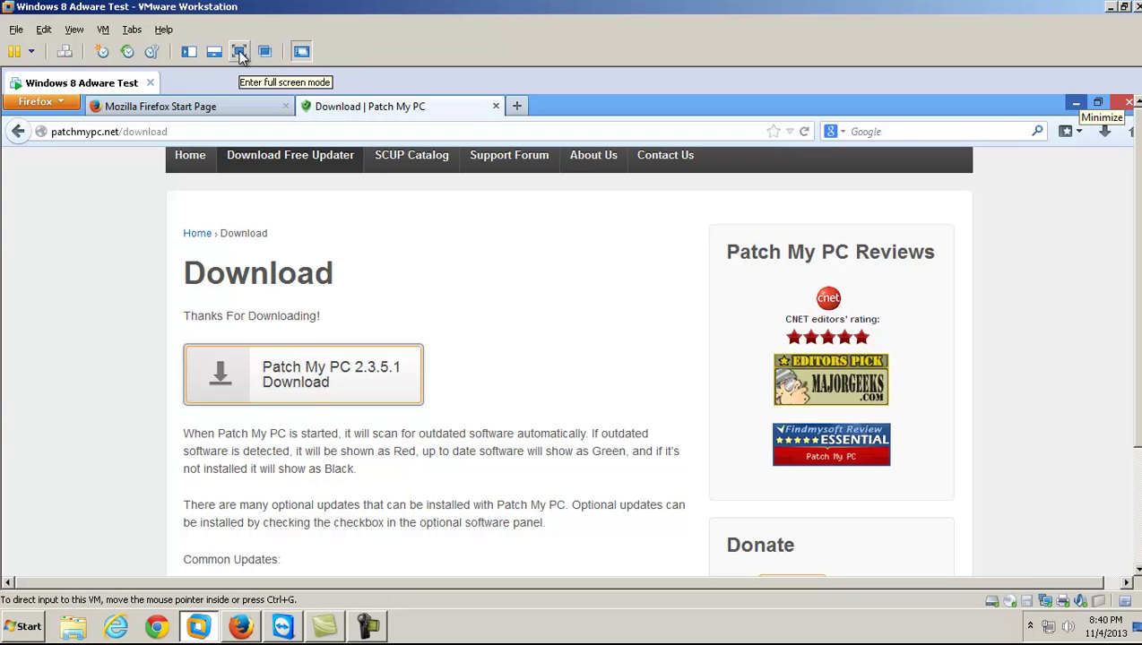
{"action": "left_click", "coordinate": [239, 53]}
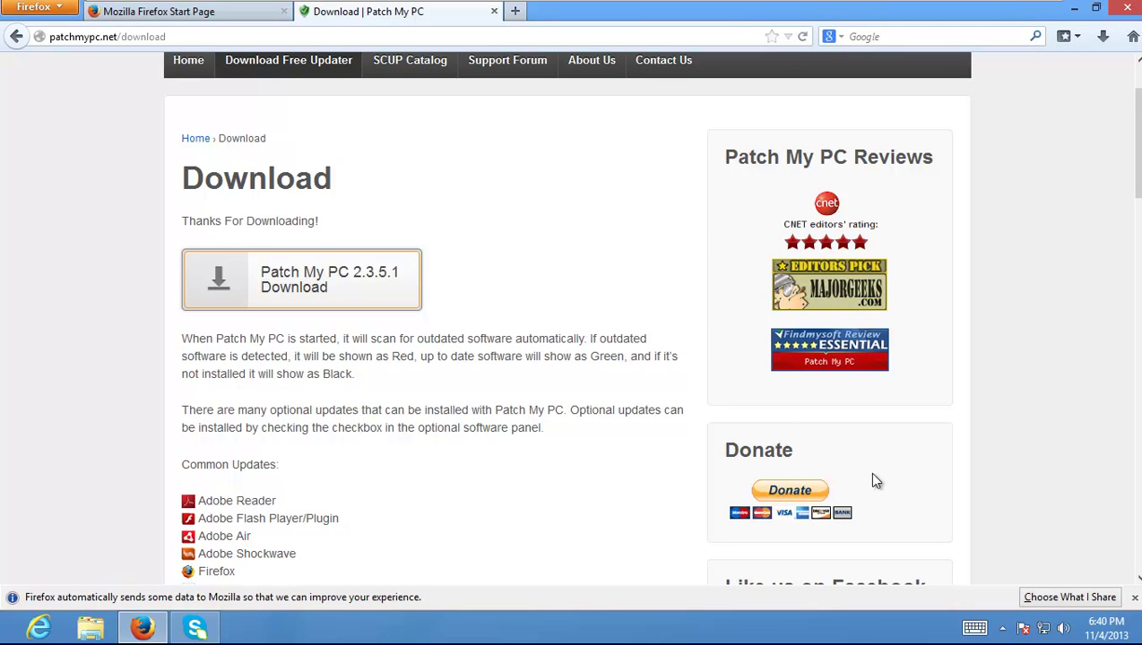
{"action": "left_click", "coordinate": [1070, 9]}
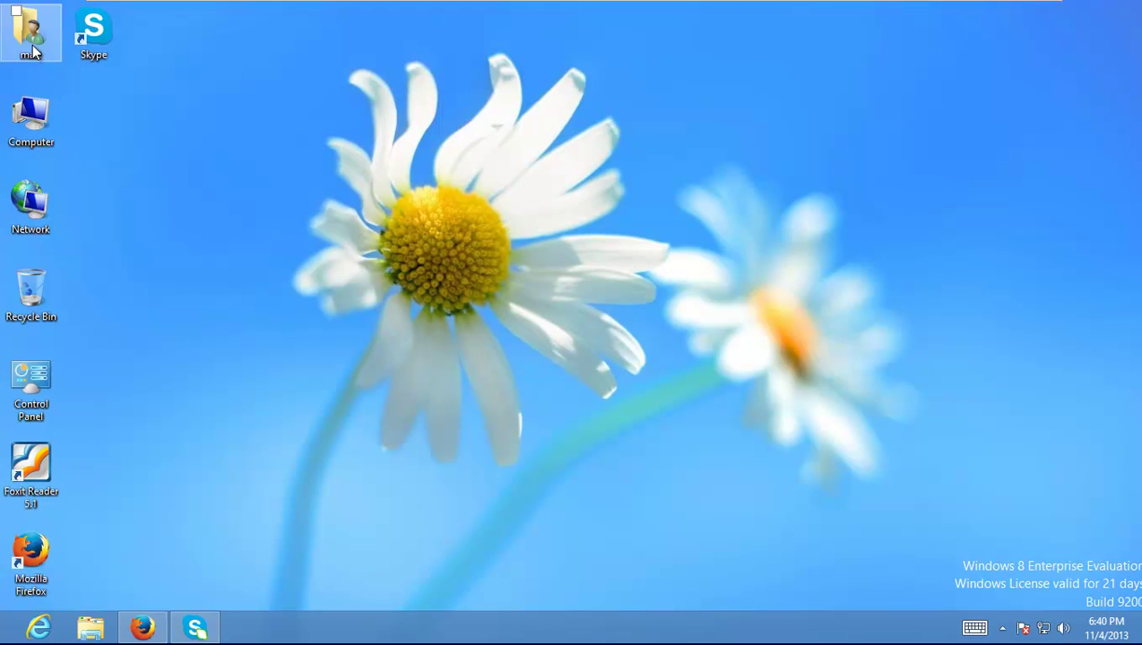
Step: Run PatchMyPC from the user's Downloads folder and approve the User Account Control prompt
{"action": "double_click", "coordinate": [31, 34]}
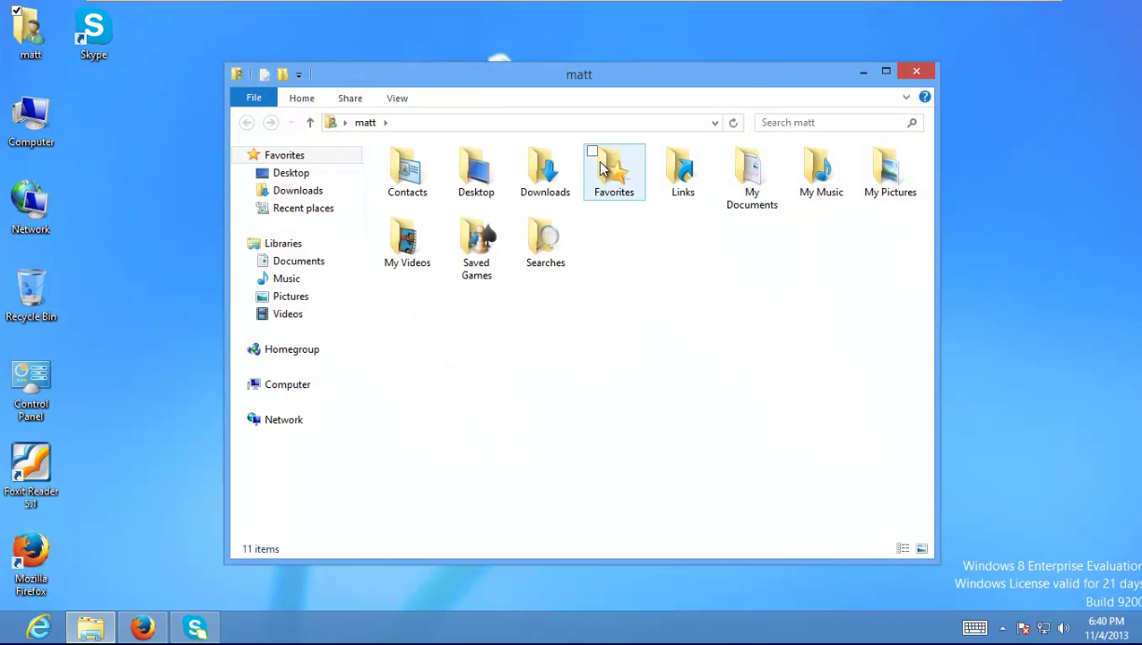
{"action": "double_click", "coordinate": [543, 172]}
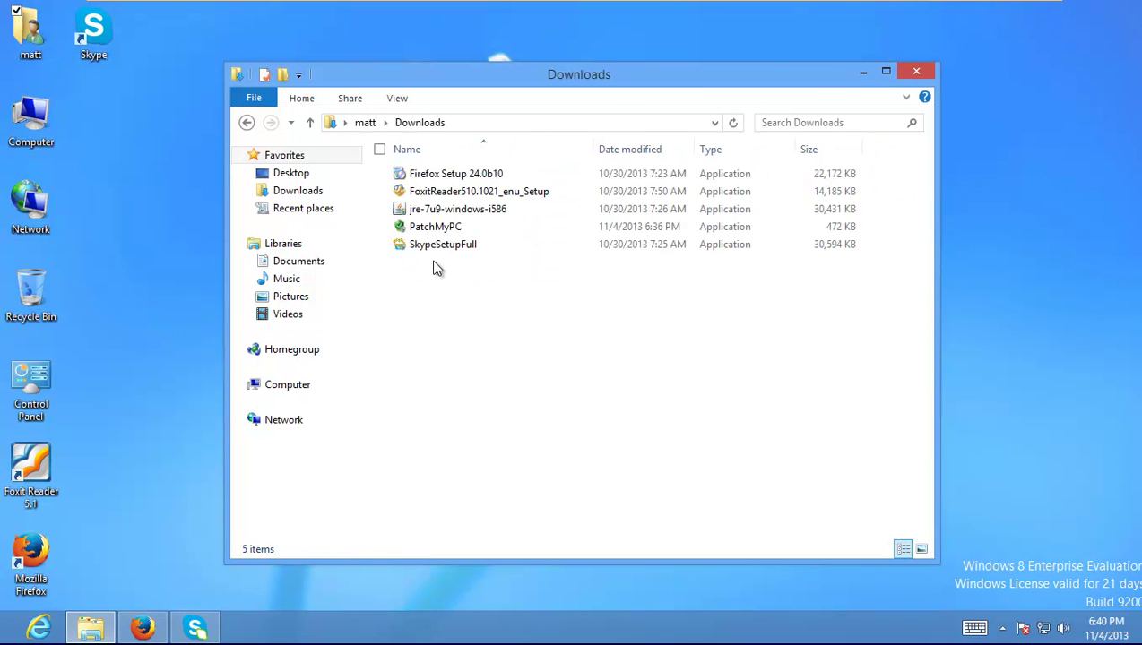
{"action": "left_click", "coordinate": [442, 226]}
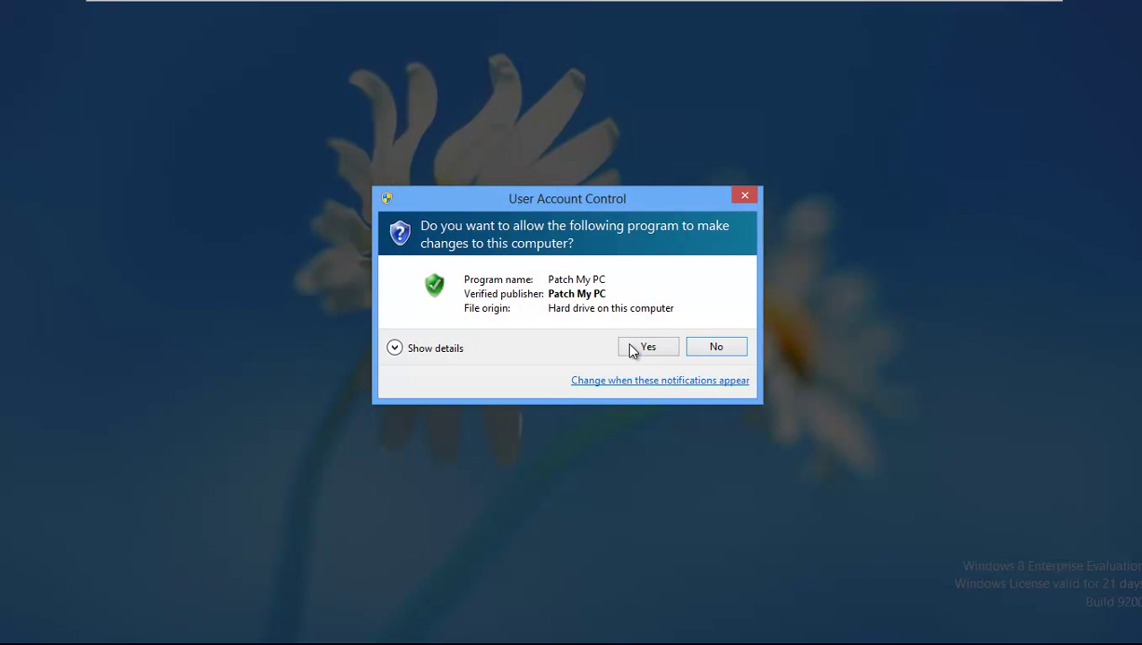
{"action": "left_click", "coordinate": [643, 347]}
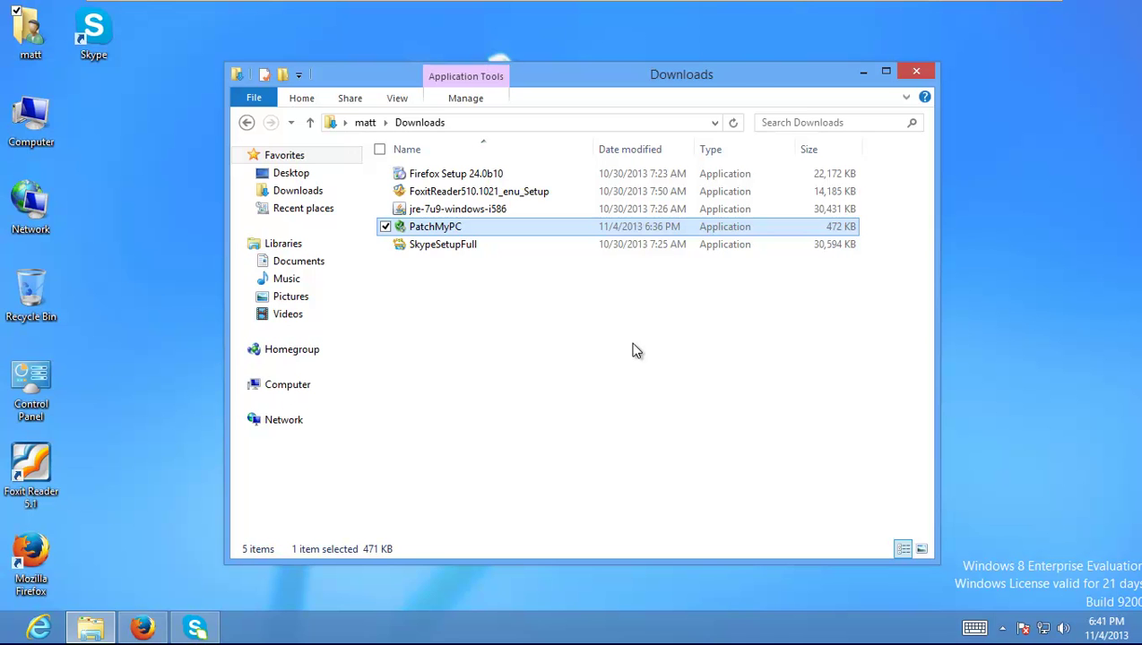
{"action": "left_click", "coordinate": [1002, 629]}
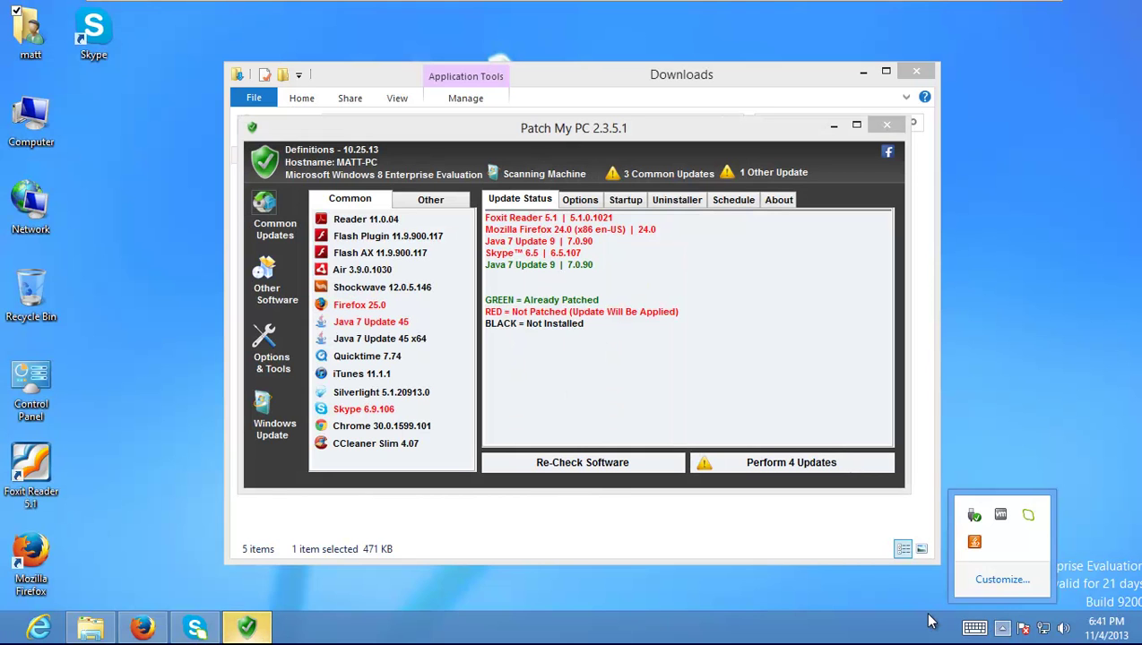
{"action": "left_click", "coordinate": [929, 620]}
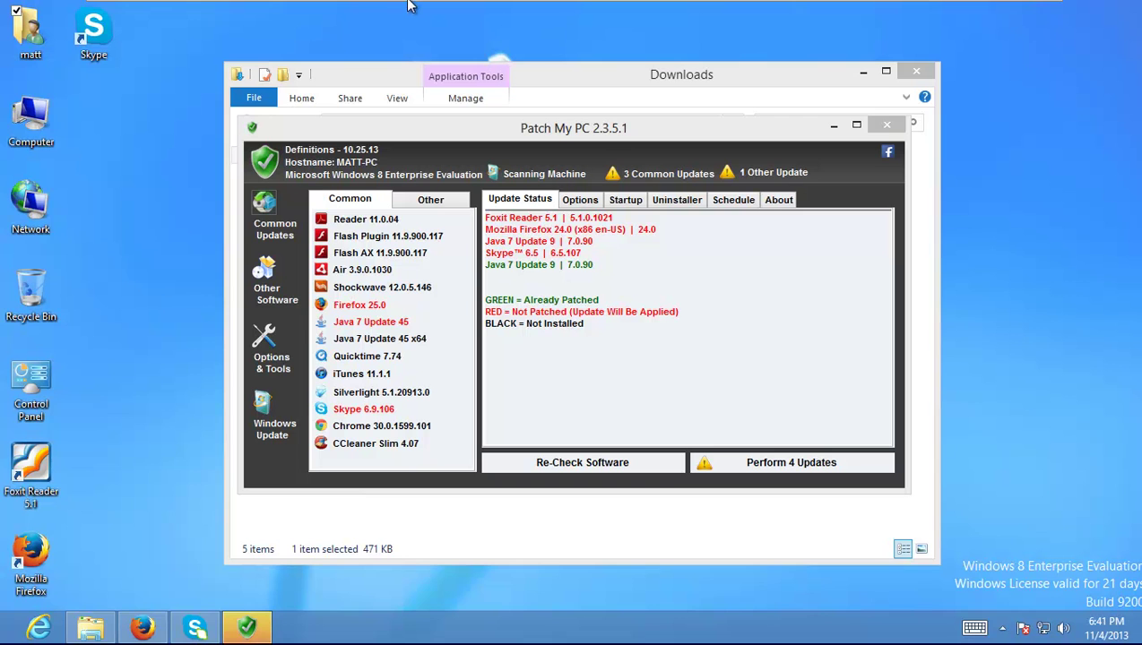
{"action": "mouse_move", "coordinate": [407, 3]}
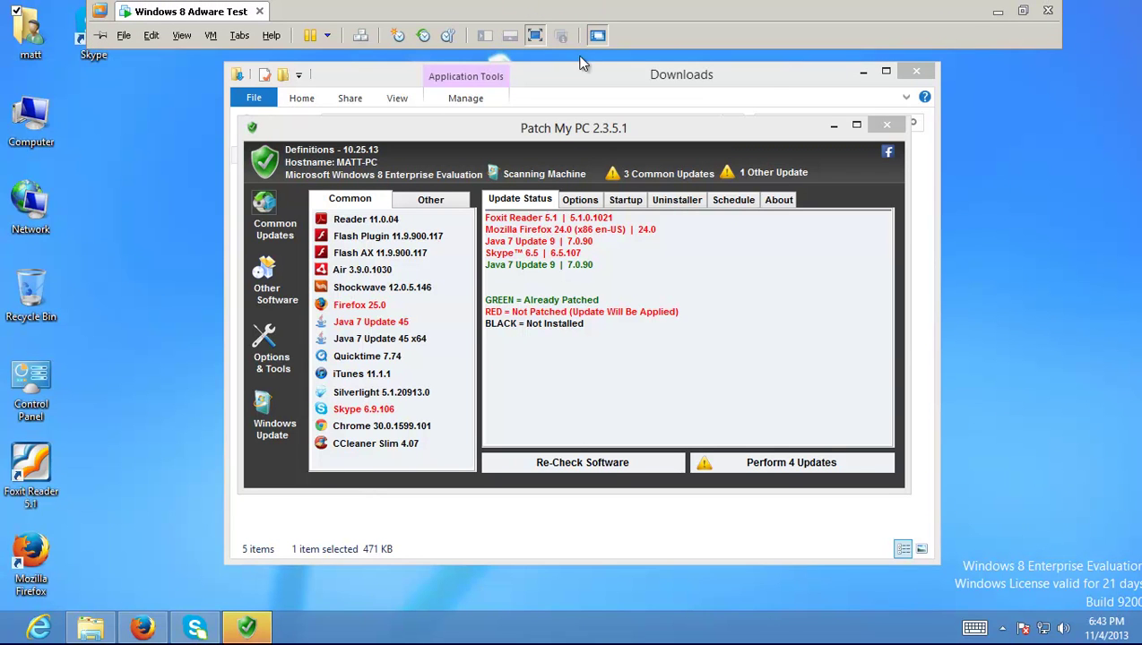
{"action": "left_click", "coordinate": [998, 11]}
{"action": "left_click", "coordinate": [369, 627]}
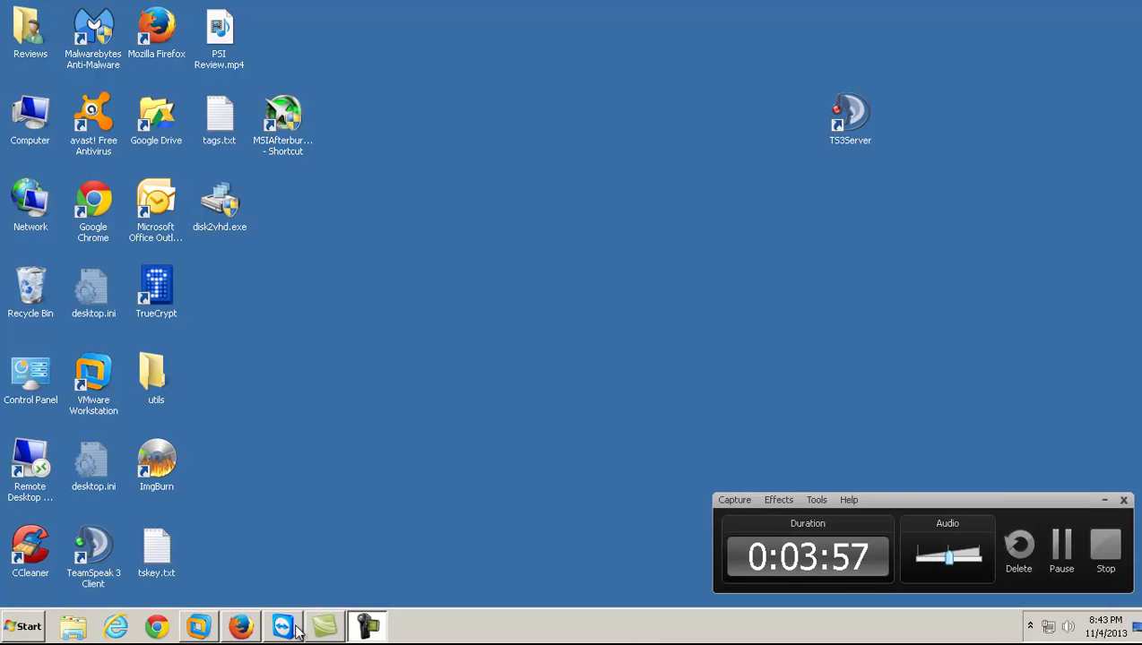
{"action": "left_click", "coordinate": [198, 627]}
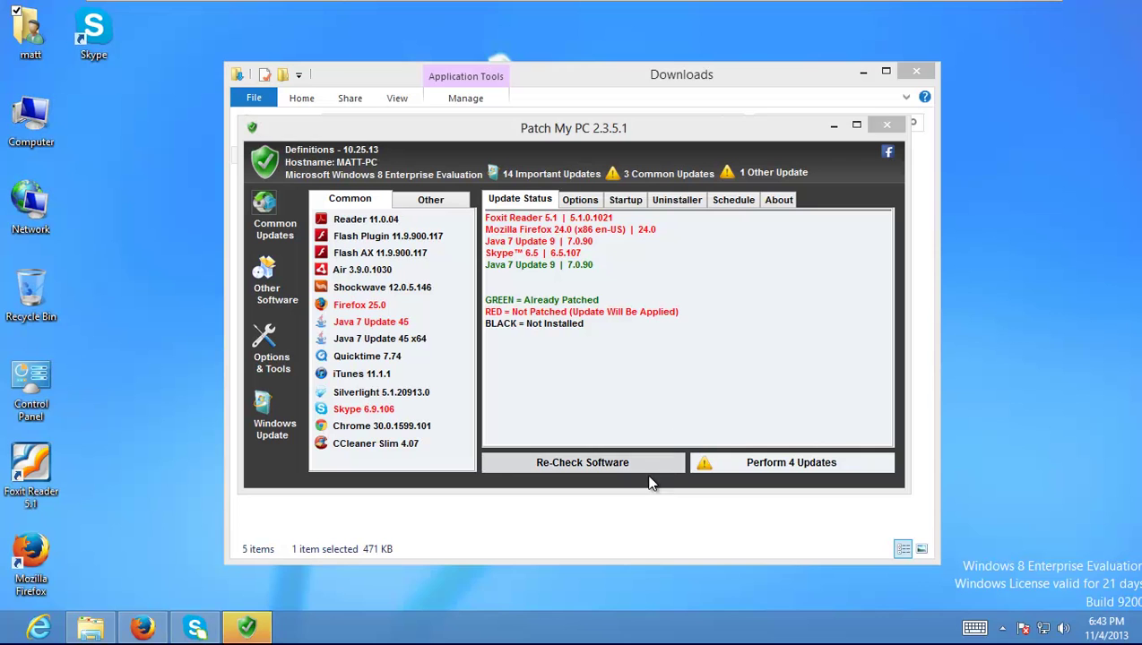
Step: Start the 4 pending updates and close Firefox with all its tabs
{"action": "left_click", "coordinate": [734, 462]}
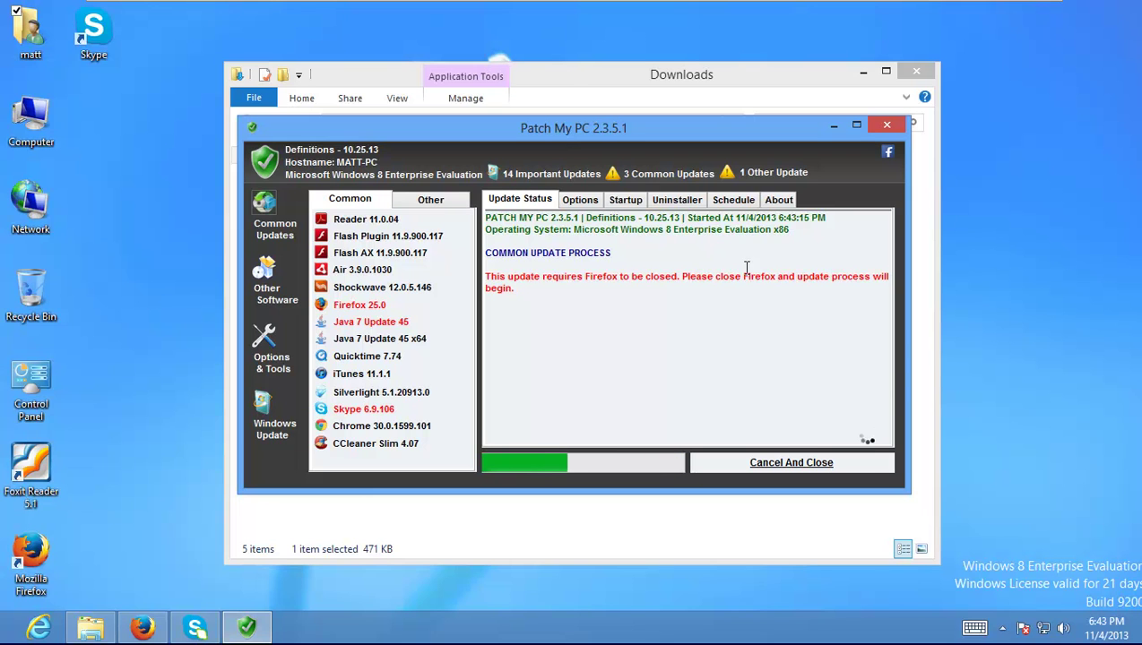
{"action": "left_click", "coordinate": [139, 627]}
{"action": "right_click", "coordinate": [136, 626]}
{"action": "left_click", "coordinate": [135, 581]}
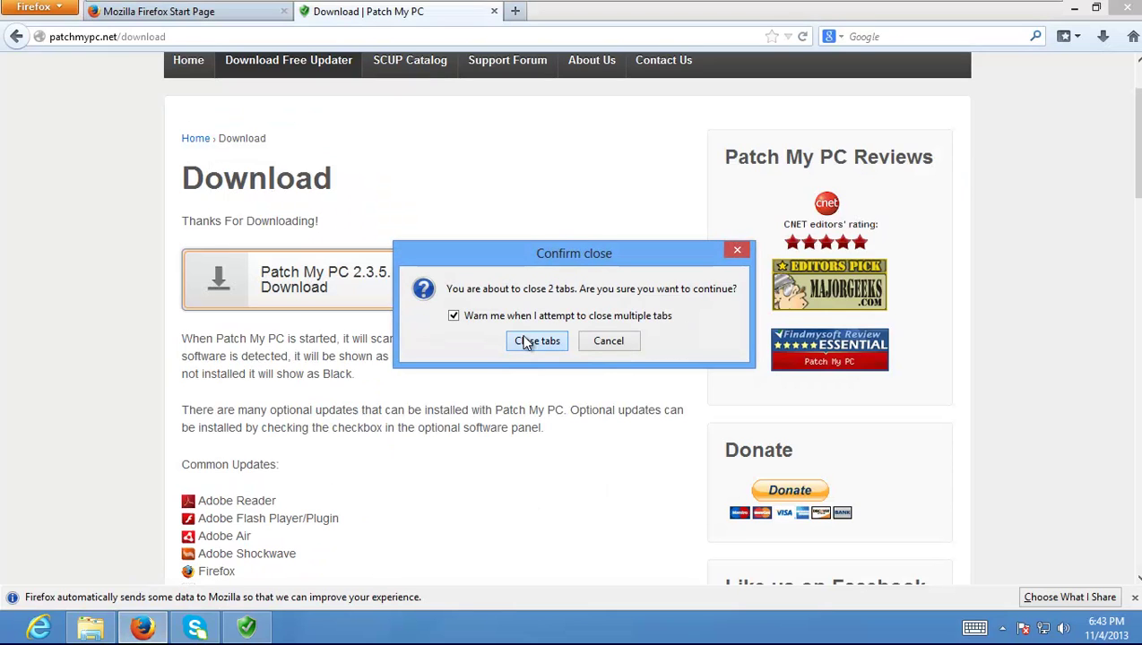
{"action": "left_click", "coordinate": [529, 341]}
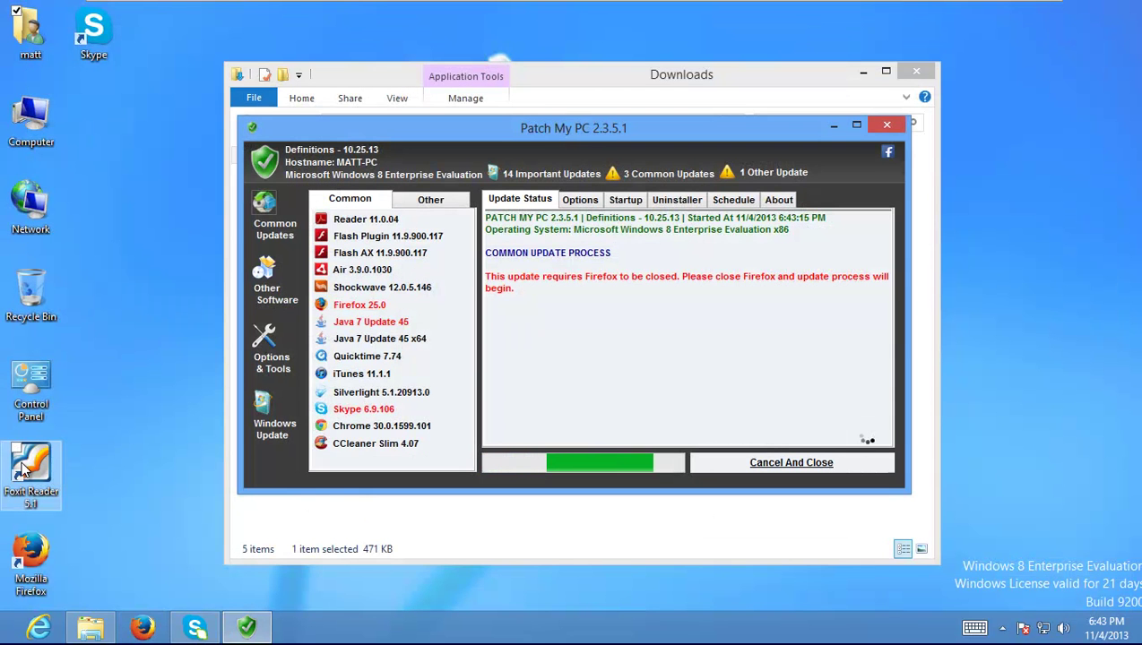
Step: Close the Skype window and quit Skype completely from its tray icon
{"action": "left_click", "coordinate": [201, 629]}
{"action": "right_click", "coordinate": [205, 631]}
{"action": "left_click", "coordinate": [175, 582]}
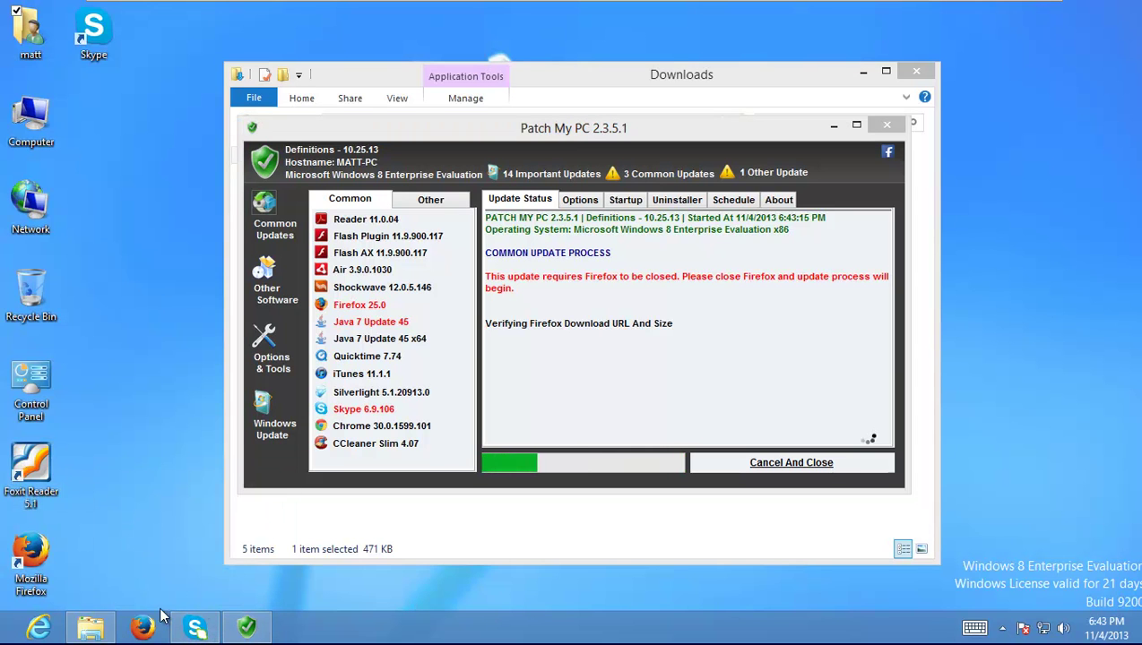
{"action": "left_click", "coordinate": [1002, 626]}
{"action": "right_click", "coordinate": [1028, 518]}
{"action": "left_click", "coordinate": [1055, 568]}
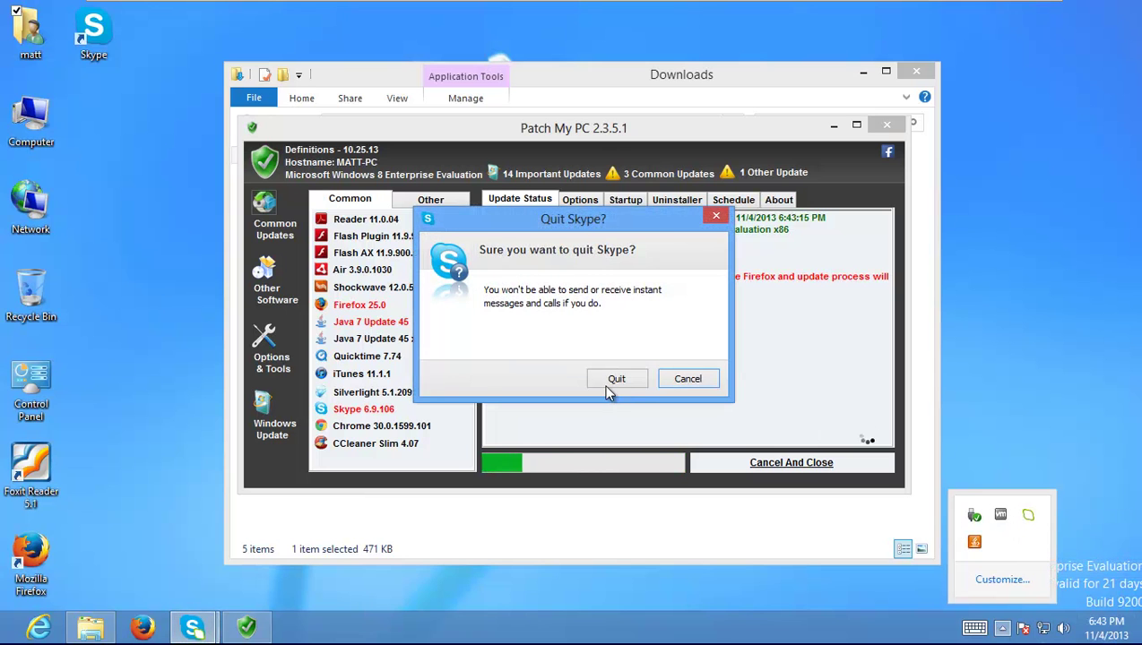
{"action": "left_click", "coordinate": [605, 386]}
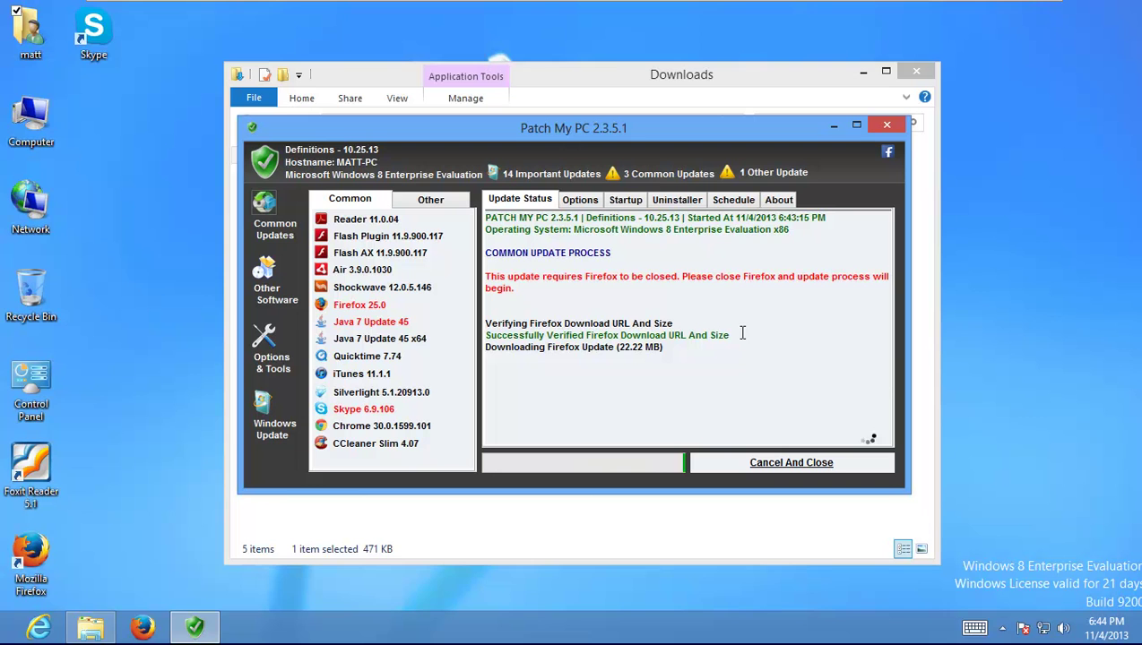
Step: Wait while the Firefox update installs and the 27.7 MB Java update downloads
{"action": "mouse_move", "coordinate": [658, 5]}
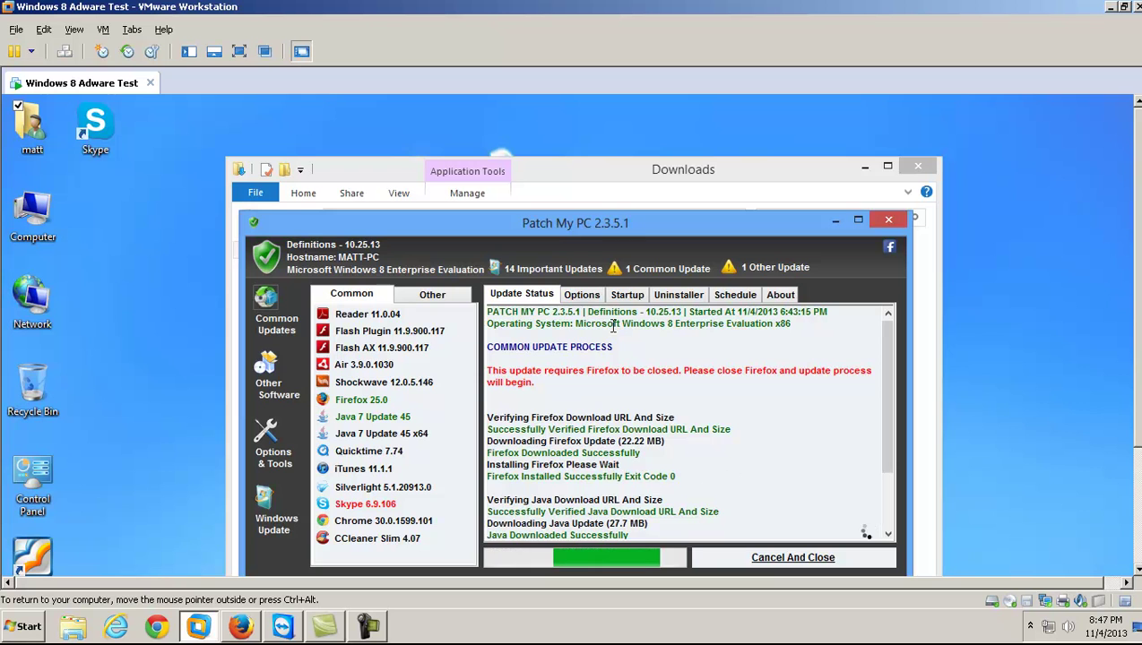
Step: Disable the Skype entry in the Options > Startup manager
{"action": "left_click", "coordinate": [579, 297]}
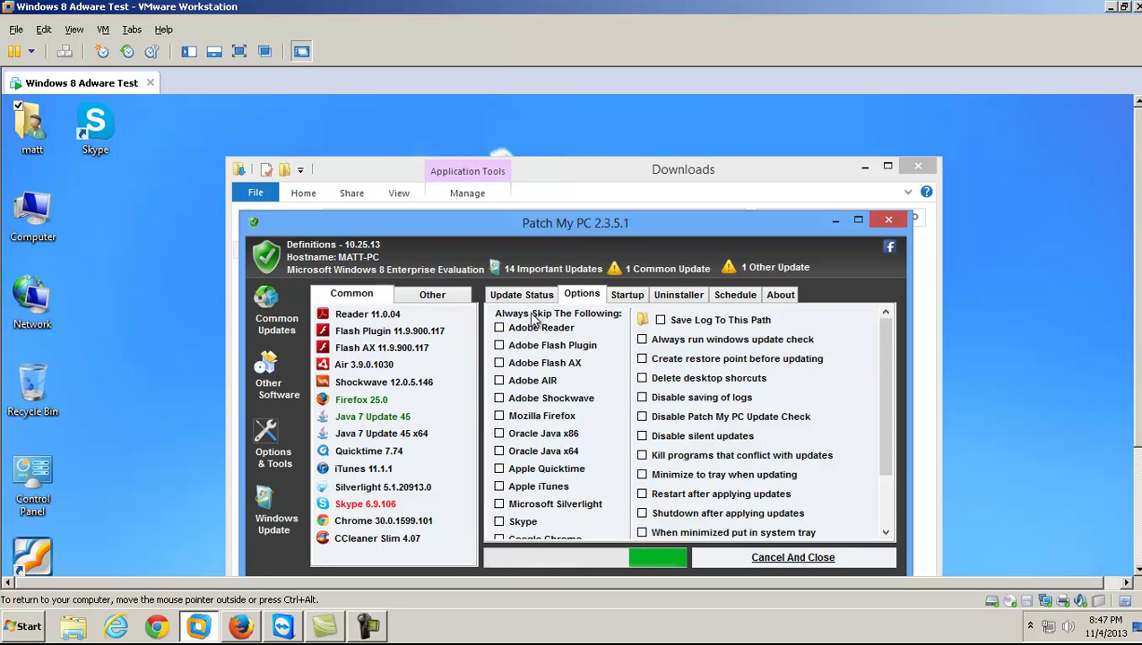
{"action": "left_click", "coordinate": [632, 298]}
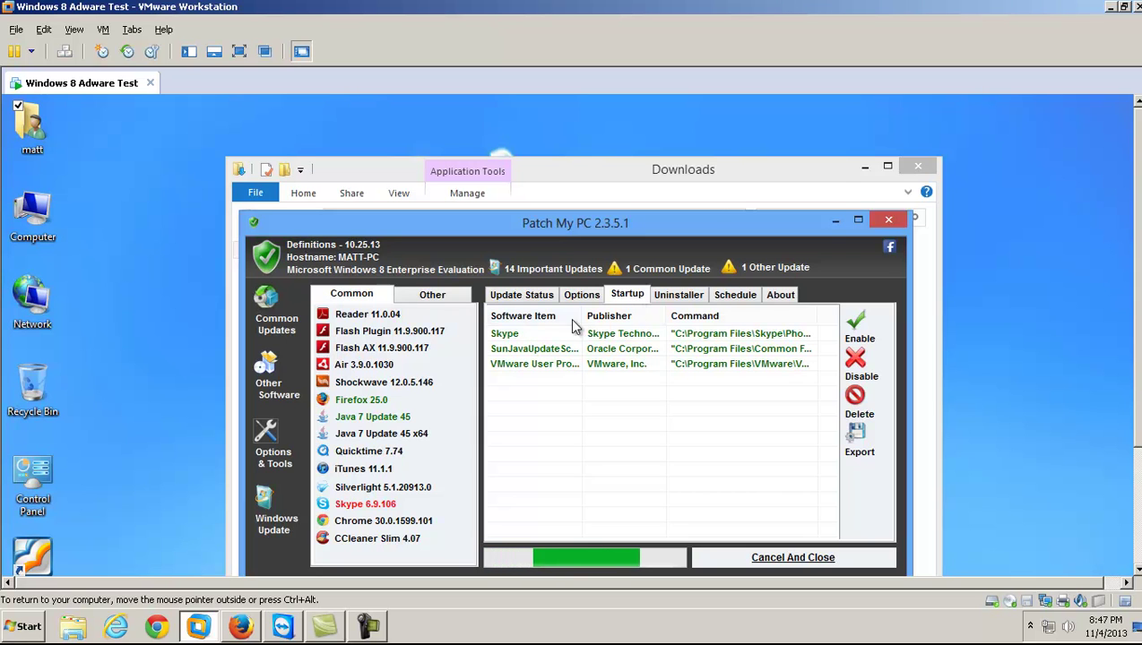
{"action": "left_click", "coordinate": [583, 335]}
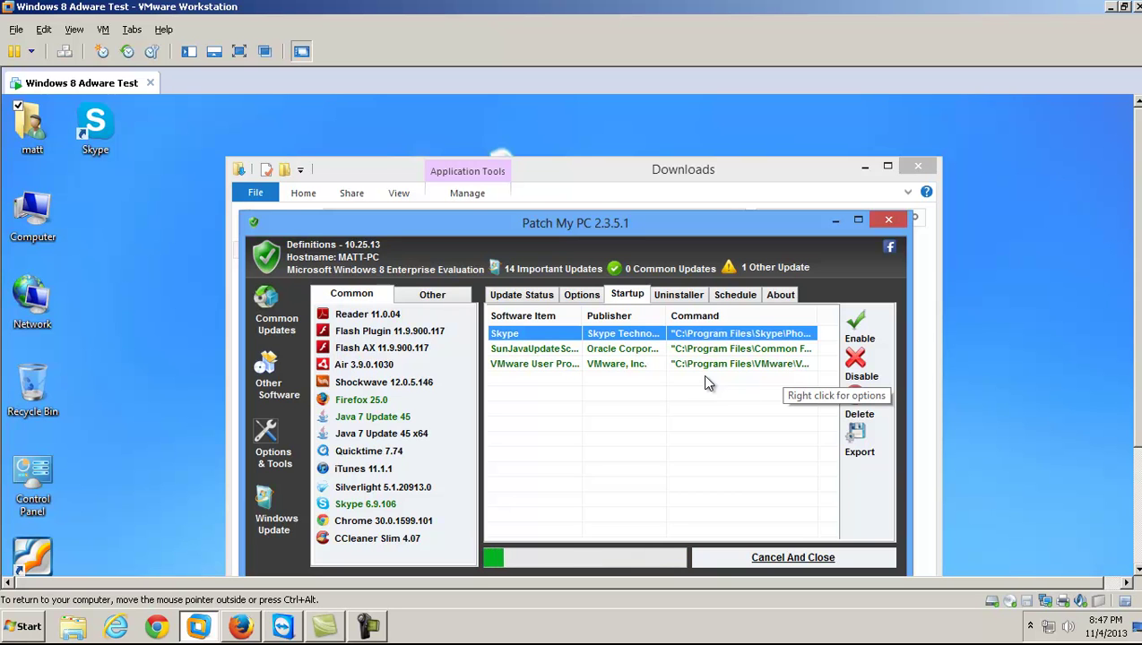
{"action": "left_click", "coordinate": [856, 363]}
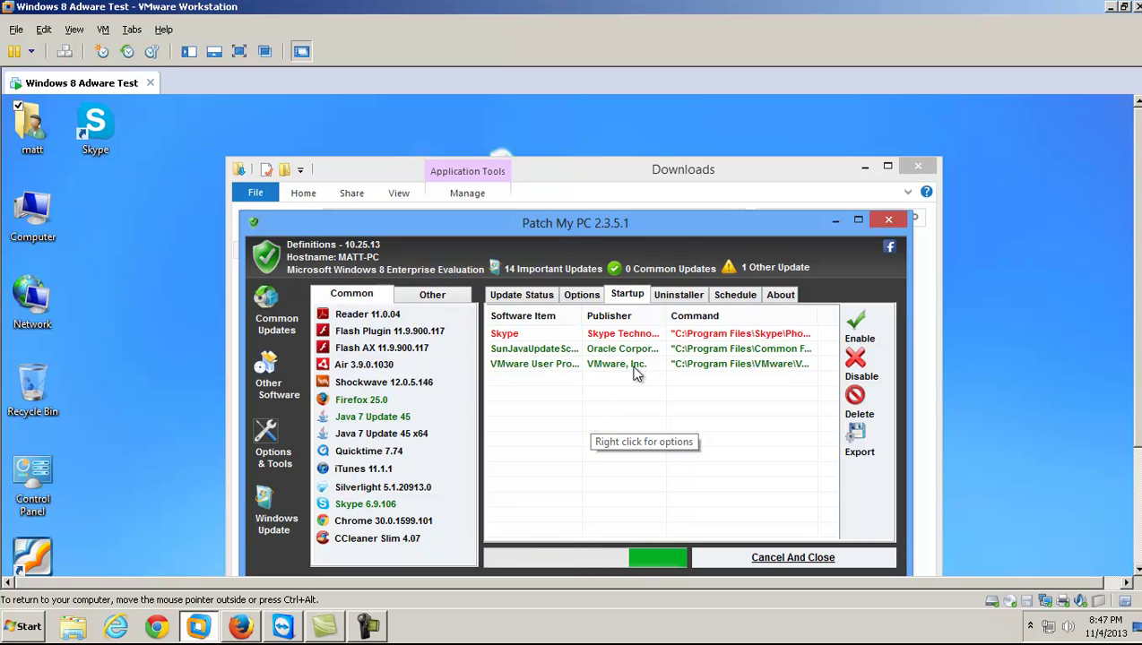
Step: Download the scheduler DLL, apply the recommended daily silent schedule with Windows Update, and save it
{"action": "left_click", "coordinate": [667, 303]}
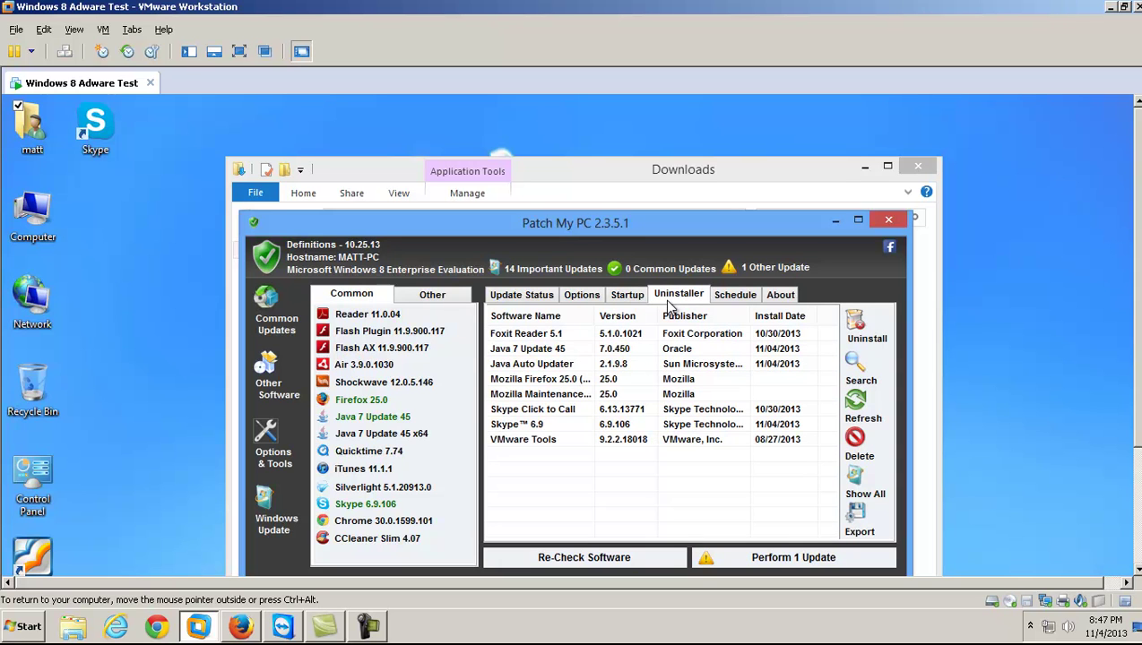
{"action": "left_click", "coordinate": [728, 296]}
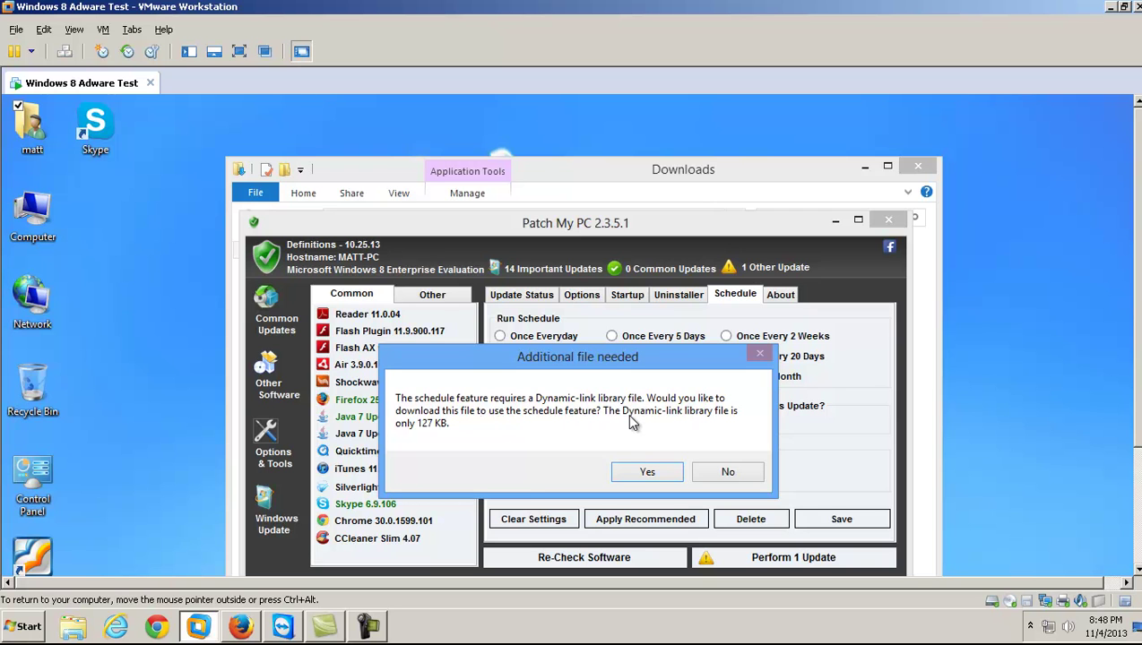
{"action": "left_click", "coordinate": [648, 471]}
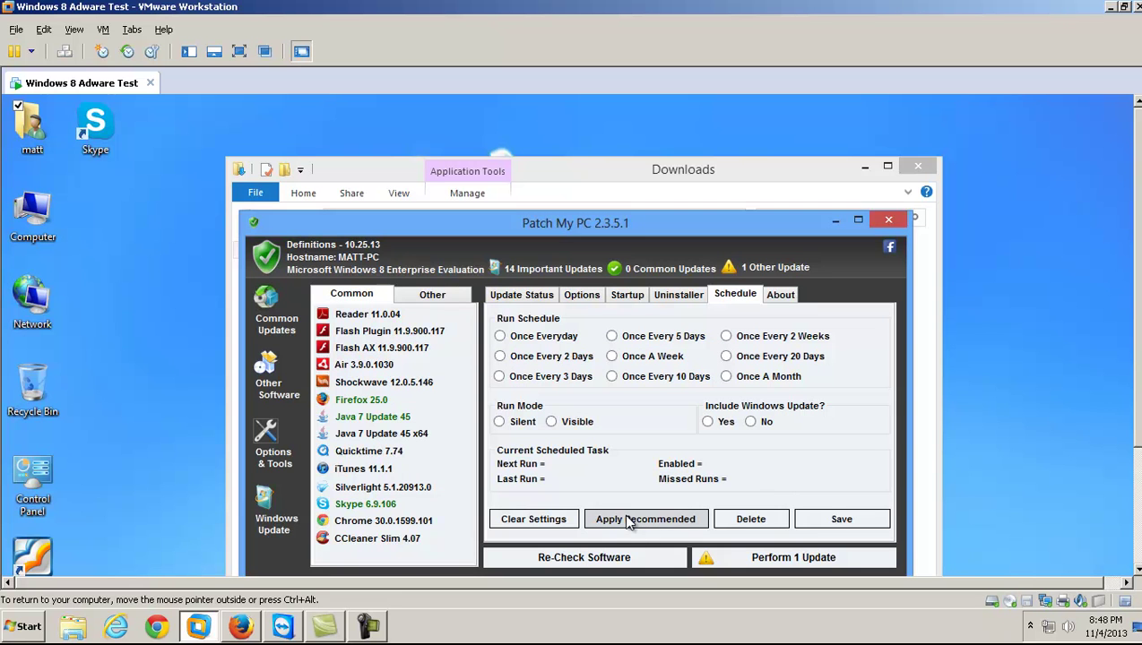
{"action": "left_click", "coordinate": [628, 522]}
{"action": "left_click", "coordinate": [848, 520]}
{"action": "left_click", "coordinate": [627, 467]}
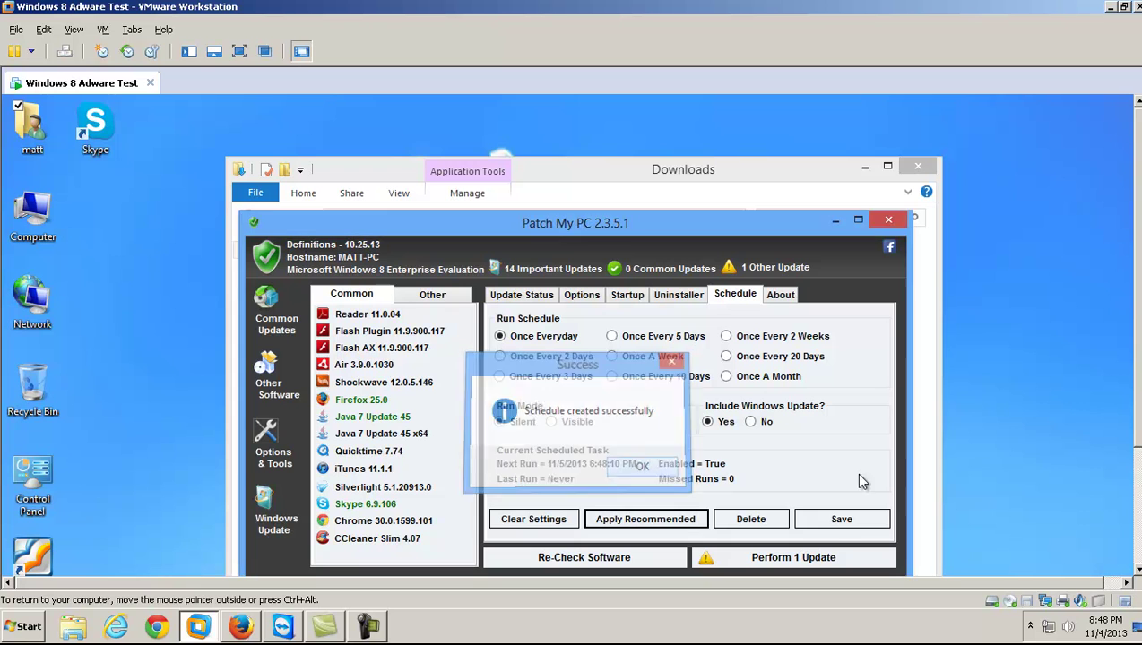
{"action": "left_click", "coordinate": [842, 519]}
{"action": "left_click", "coordinate": [641, 468]}
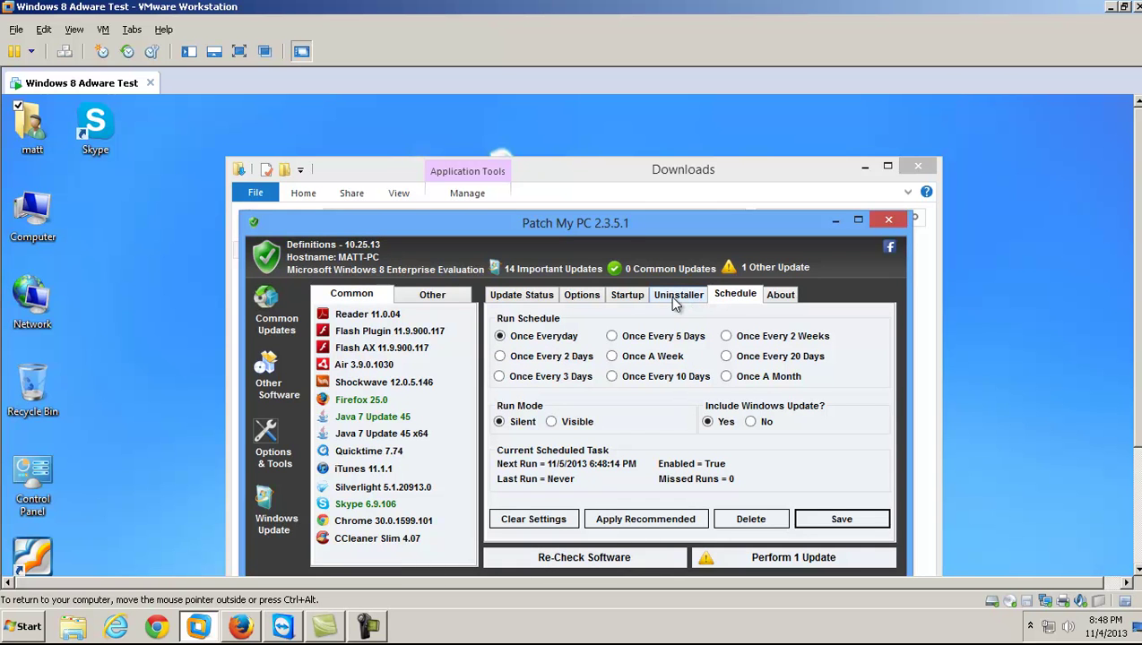
Step: View the version info, then scroll the Update Status log to the failed Foxit Reader entries
{"action": "left_click", "coordinate": [779, 297]}
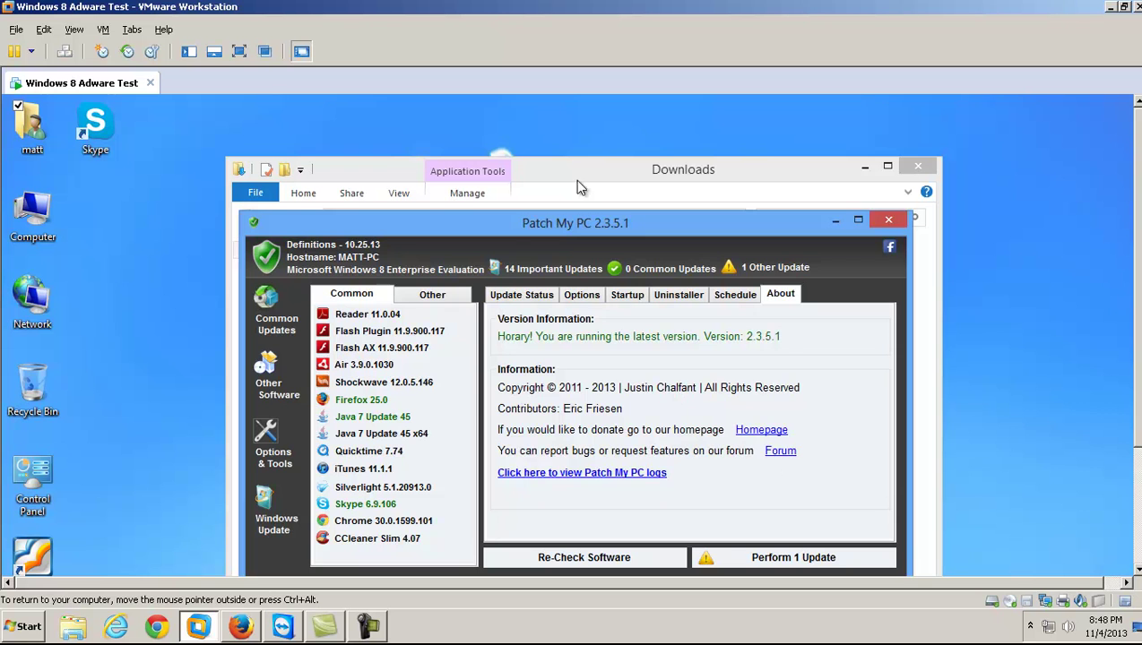
{"action": "left_click", "coordinate": [548, 297]}
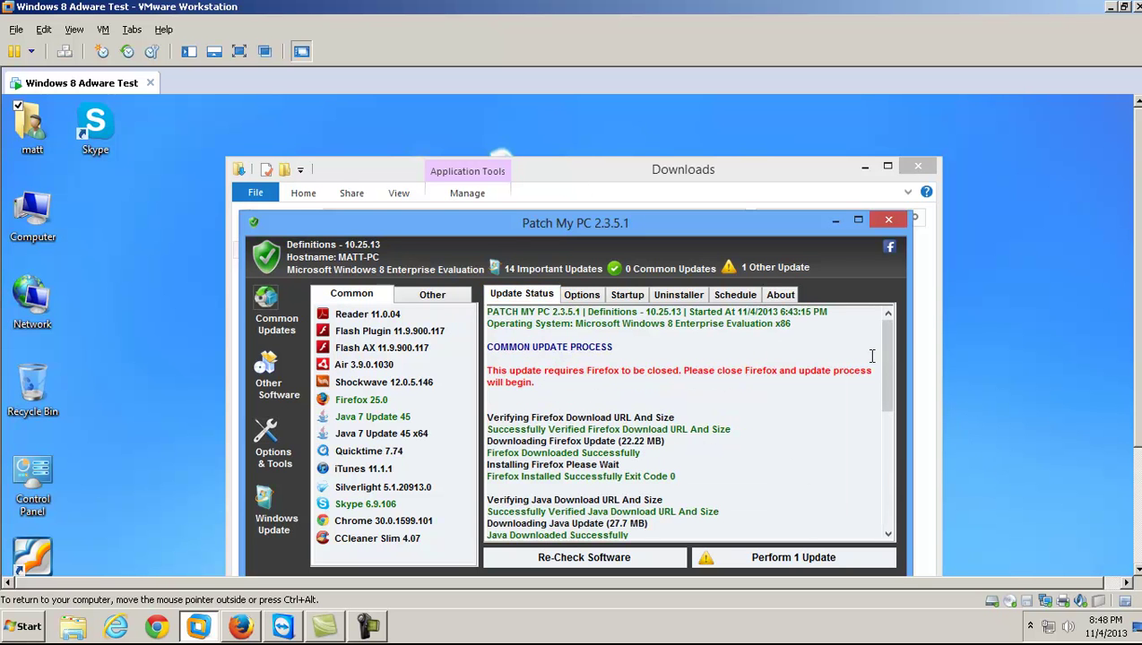
{"action": "left_click_drag", "start_coordinate": [885, 354], "coordinate": [896, 476]}
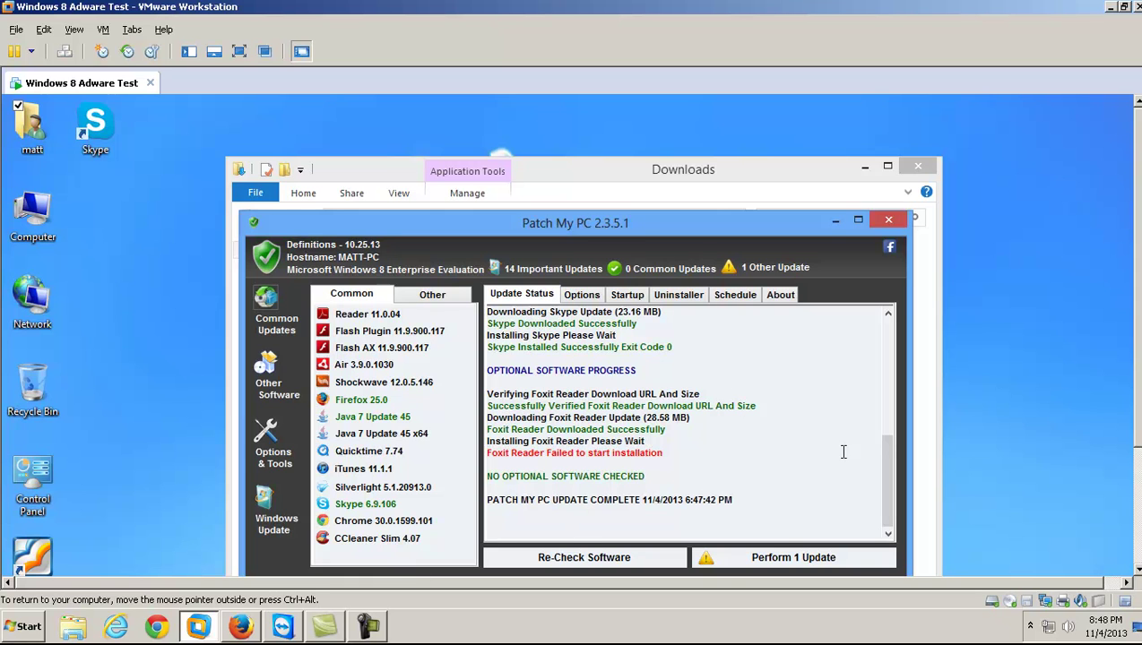
Step: Rescan installed software, retry the Foxit Reader update, and check the 14 important Windows updates
{"action": "left_click", "coordinate": [596, 561]}
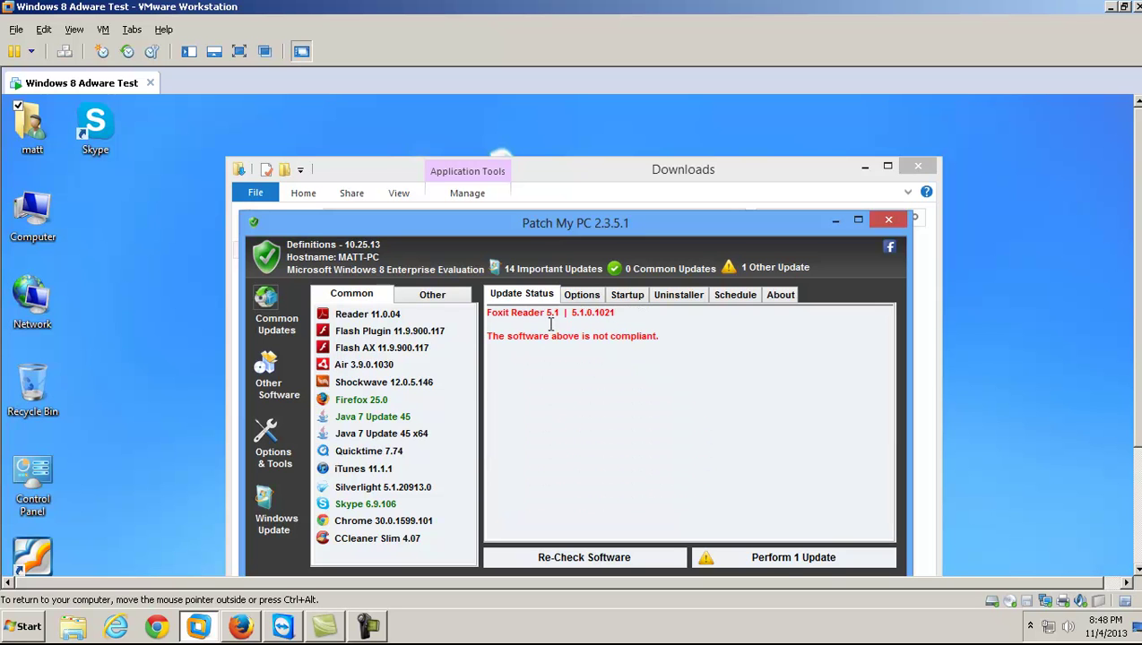
{"action": "left_click", "coordinate": [800, 563]}
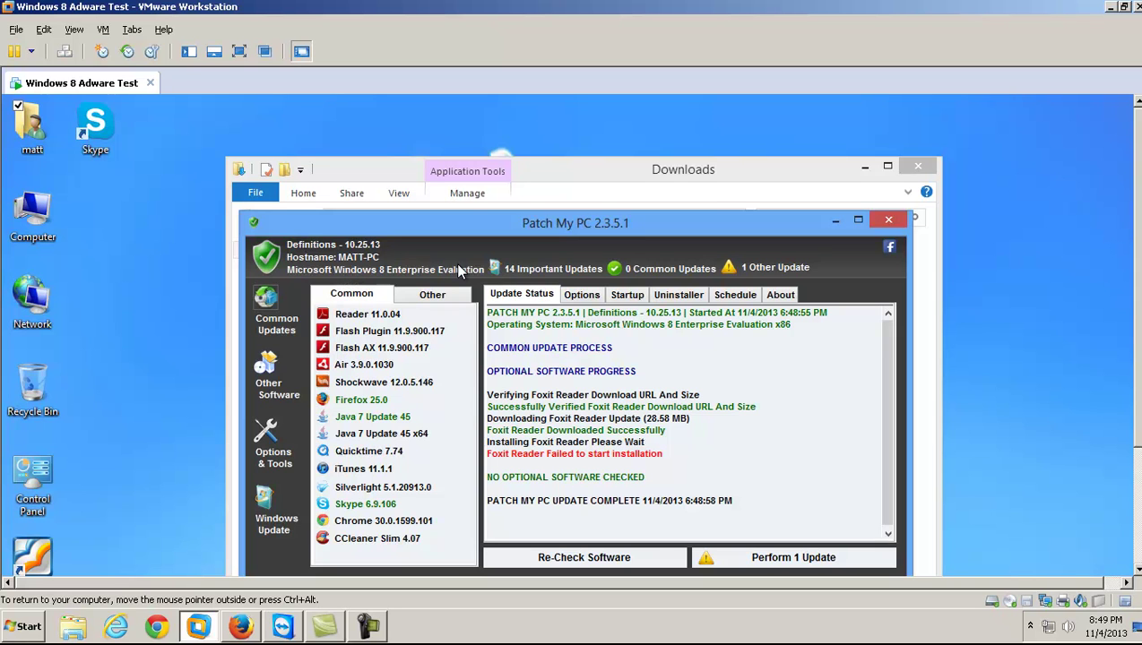
{"action": "left_click", "coordinate": [544, 272]}
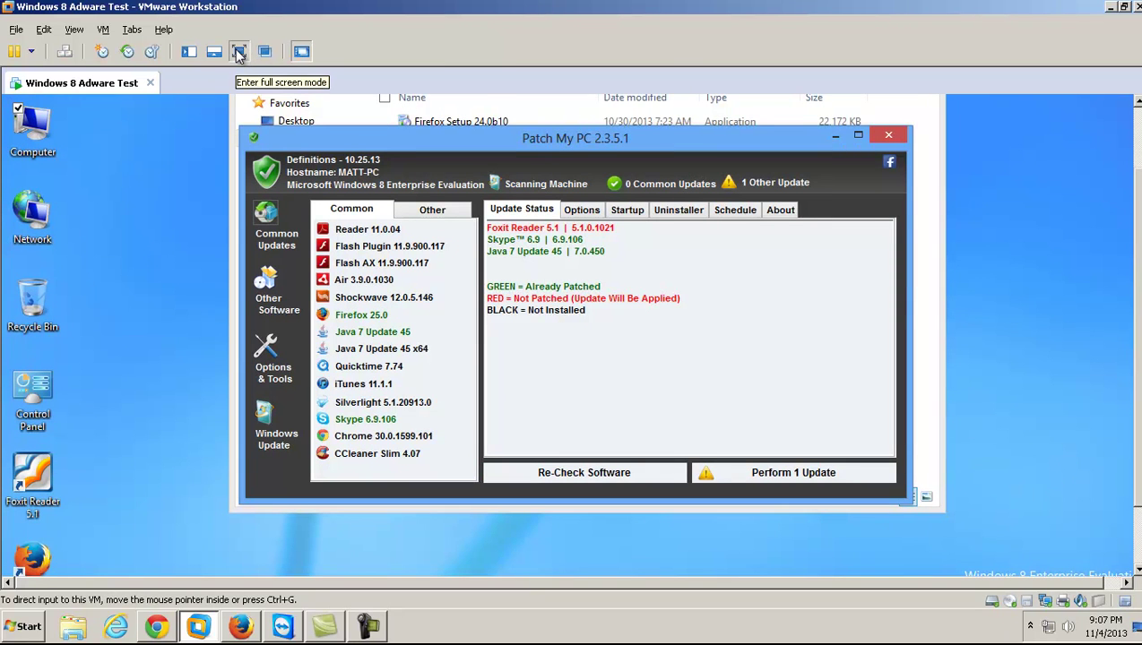
Step: With the VM full screen and the Downloads window closed, scroll through the Other software list
{"action": "left_click", "coordinate": [239, 52]}
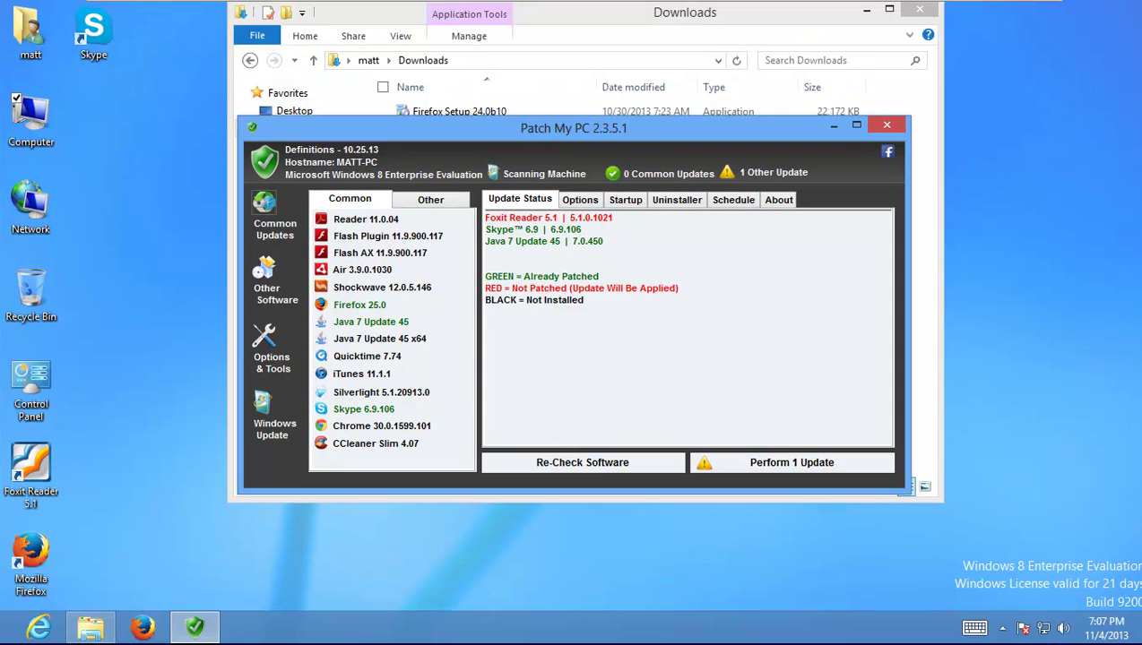
{"action": "left_click", "coordinate": [937, 11]}
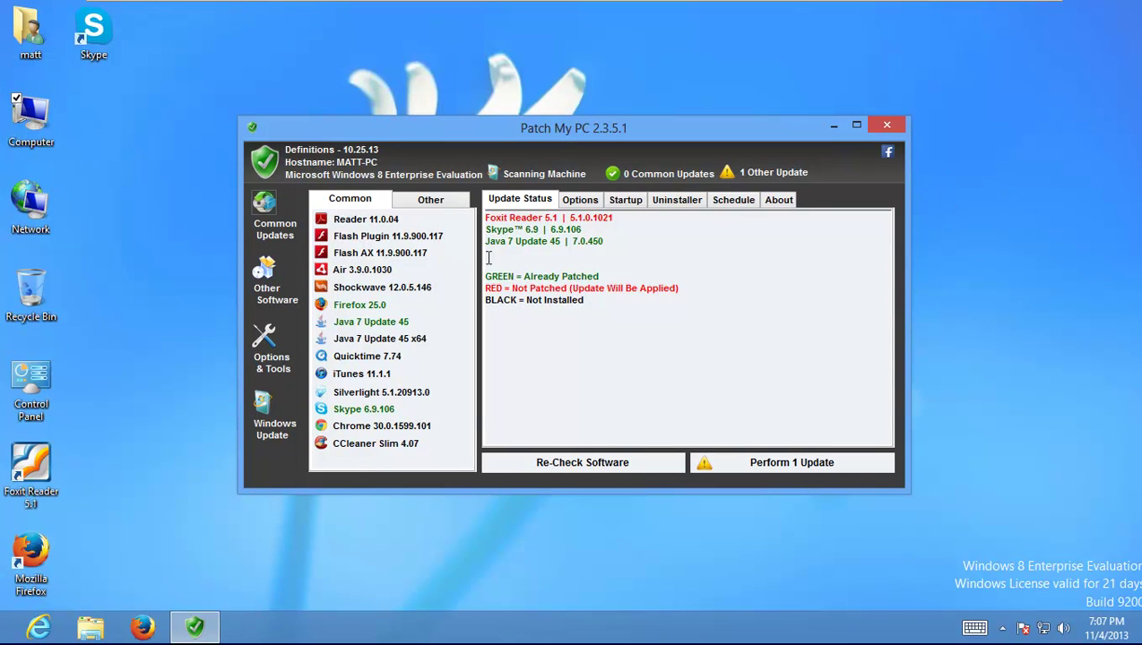
{"action": "left_click", "coordinate": [427, 206]}
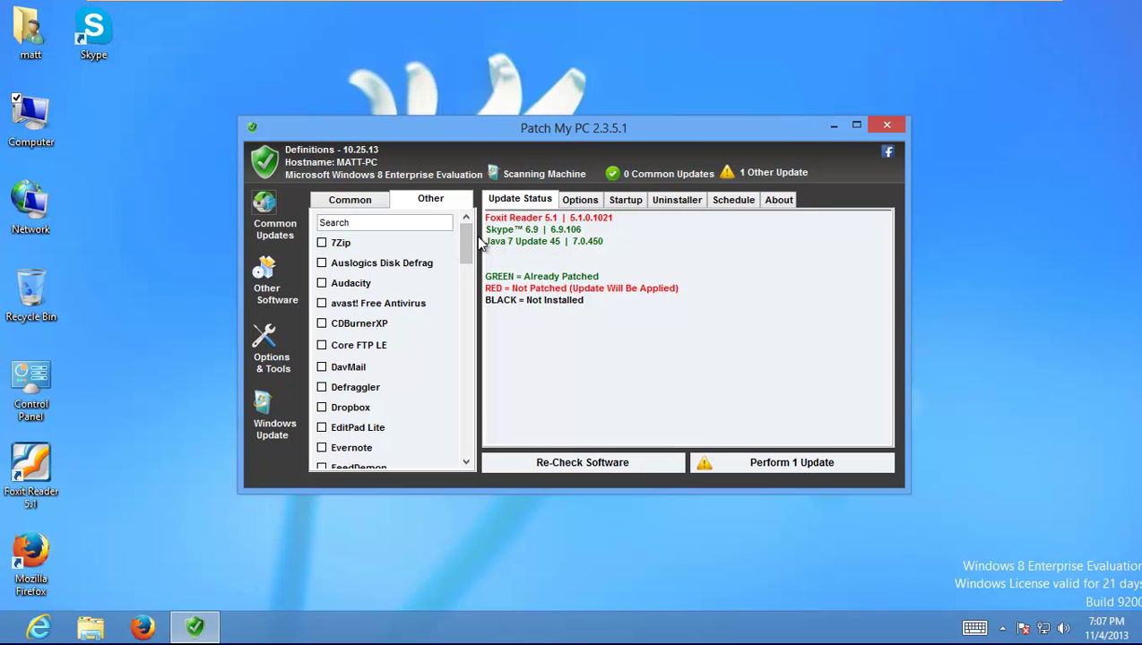
{"action": "left_click_drag", "start_coordinate": [469, 246], "coordinate": [475, 311]}
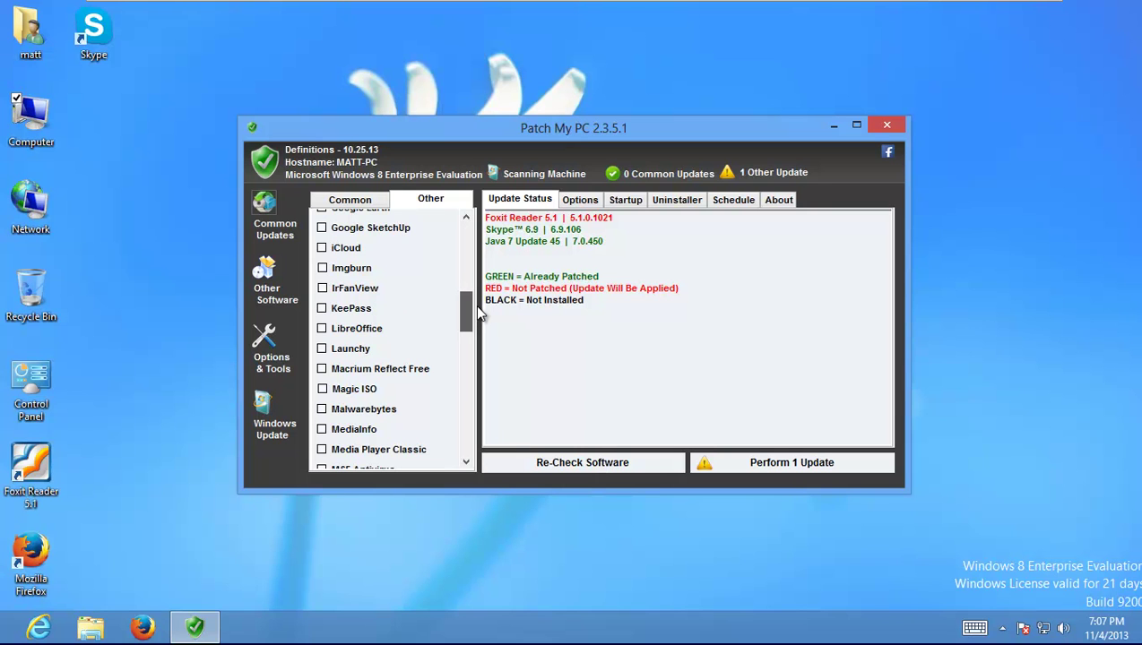
{"action": "left_click_drag", "start_coordinate": [475, 310], "coordinate": [492, 264]}
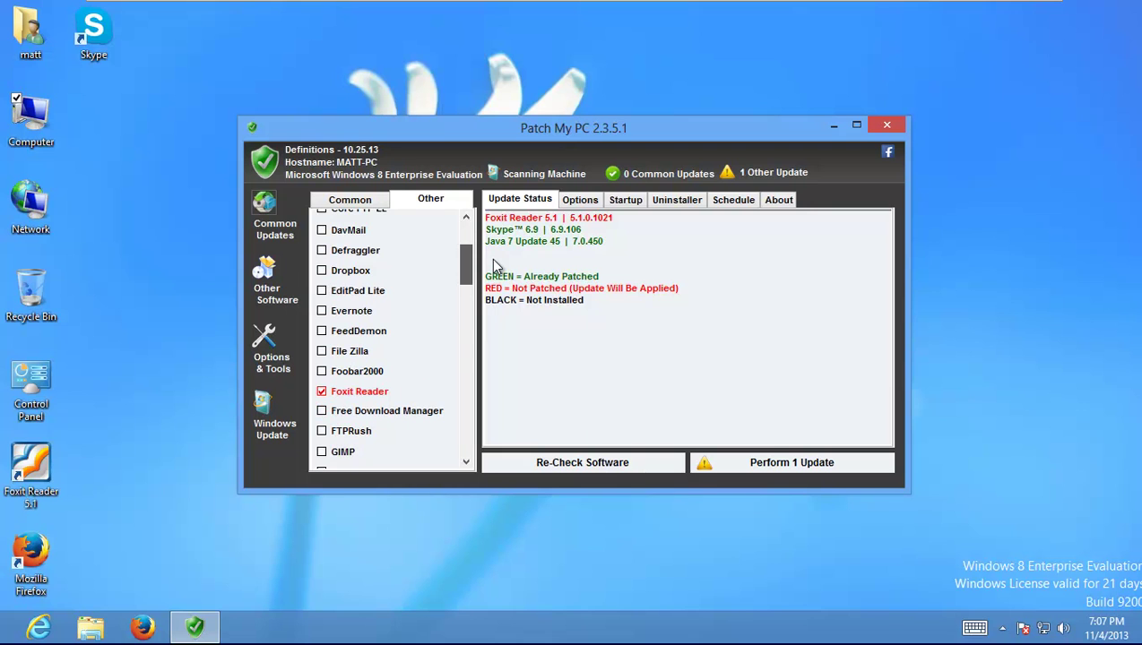
{"action": "mouse_move", "coordinate": [492, 264]}
{"action": "left_mouse_down"}
{"action": "mouse_move", "coordinate": [508, 299]}
{"action": "mouse_move", "coordinate": [503, 249]}
{"action": "left_mouse_up"}
Step: Tick Defraggler in the Other list and perform the 2 updates to install it
{"action": "left_click", "coordinate": [336, 315]}
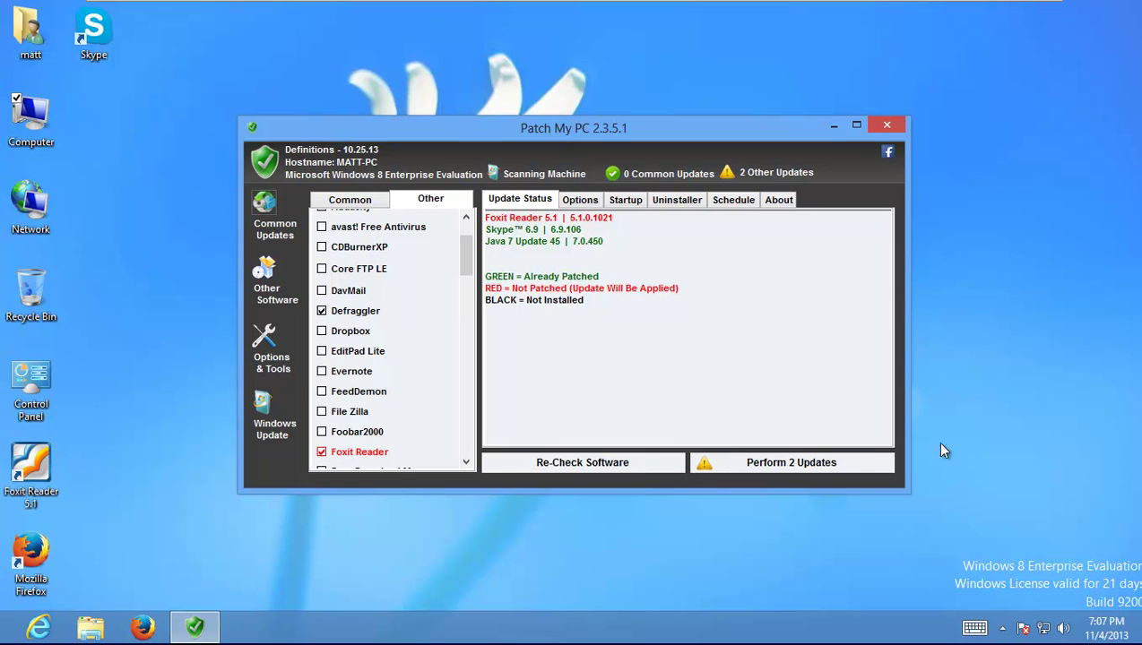
{"action": "left_click", "coordinate": [795, 462]}
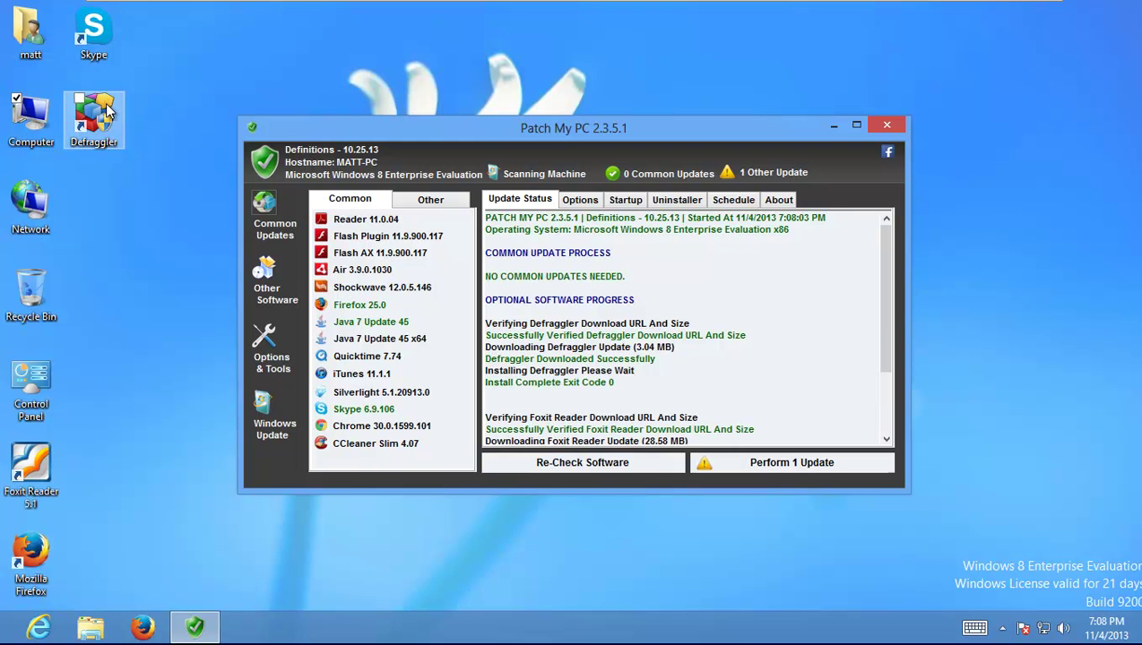
Step: Tick CDBurnerXP in the Other list and perform the 2 updates to install it
{"action": "left_click", "coordinate": [446, 202]}
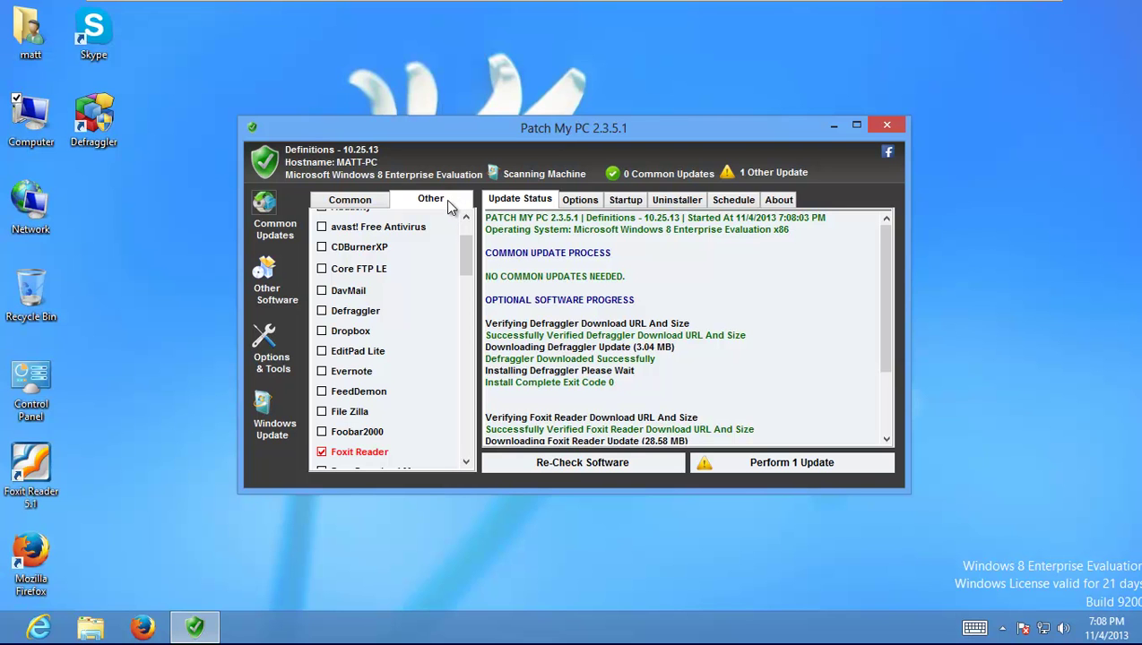
{"action": "left_click", "coordinate": [322, 247]}
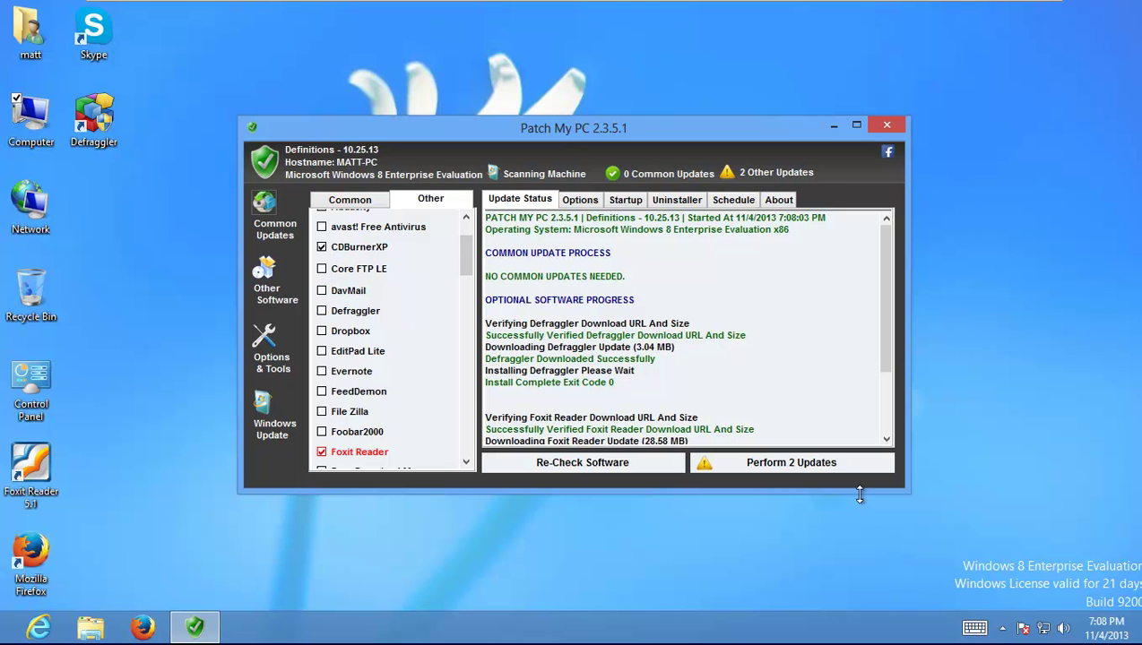
{"action": "left_click", "coordinate": [812, 459]}
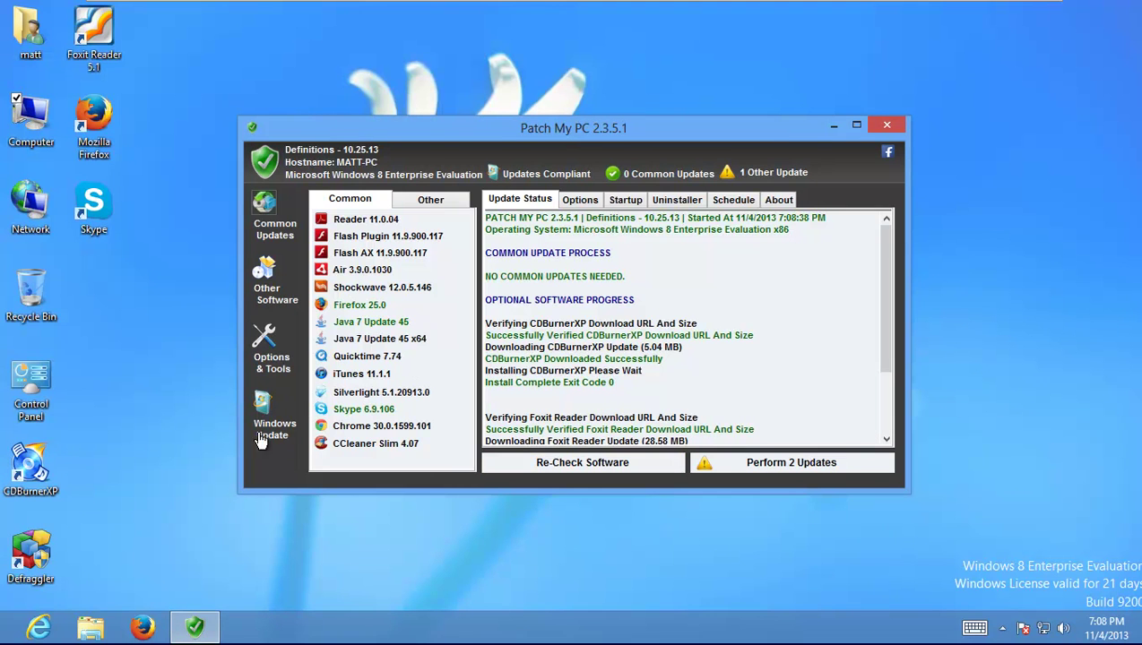
Step: Wait for the CDBurnerXP install to complete, leaving 1 update pending
{"action": "mouse_move", "coordinate": [3, 642]}
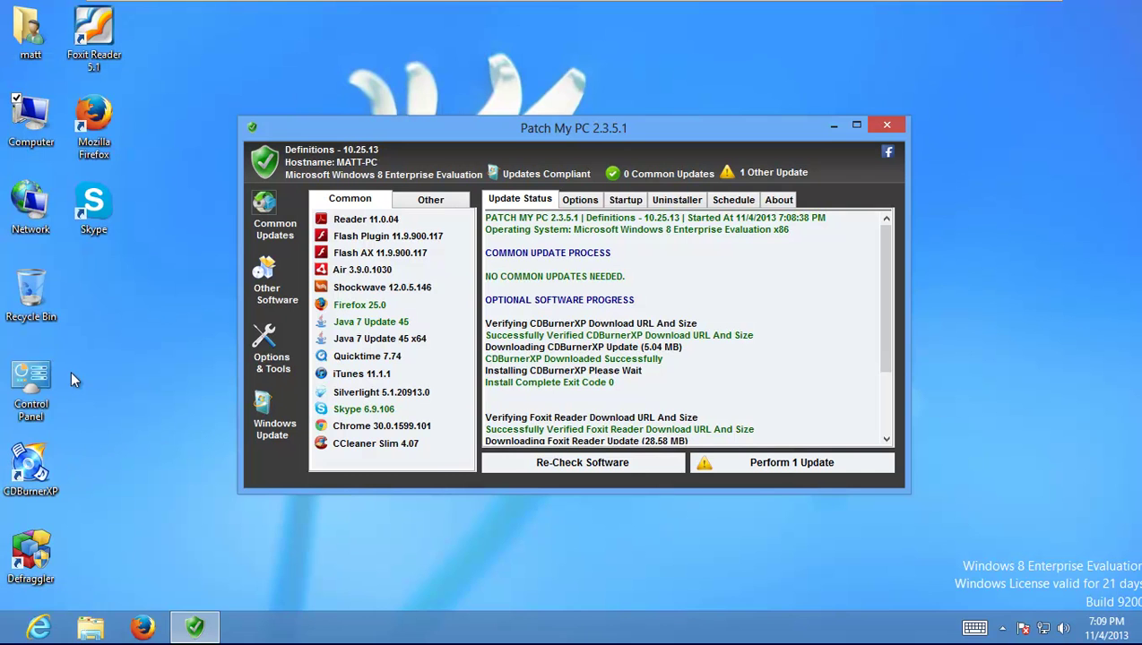
{"action": "left_click", "coordinate": [31, 387]}
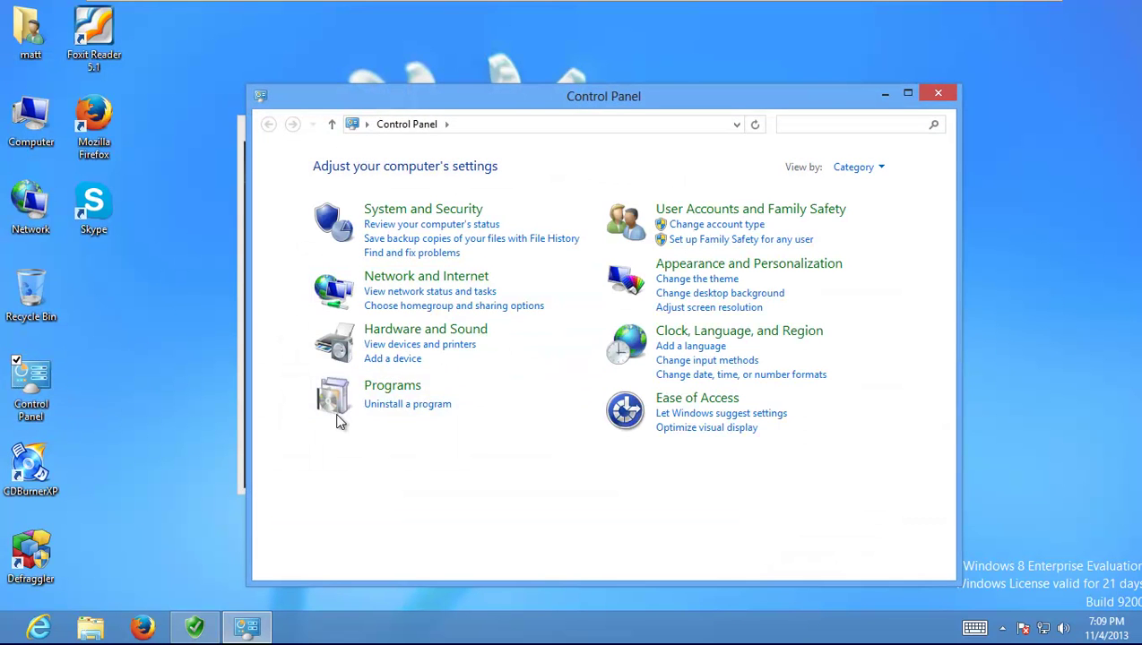
{"action": "left_click", "coordinate": [392, 385]}
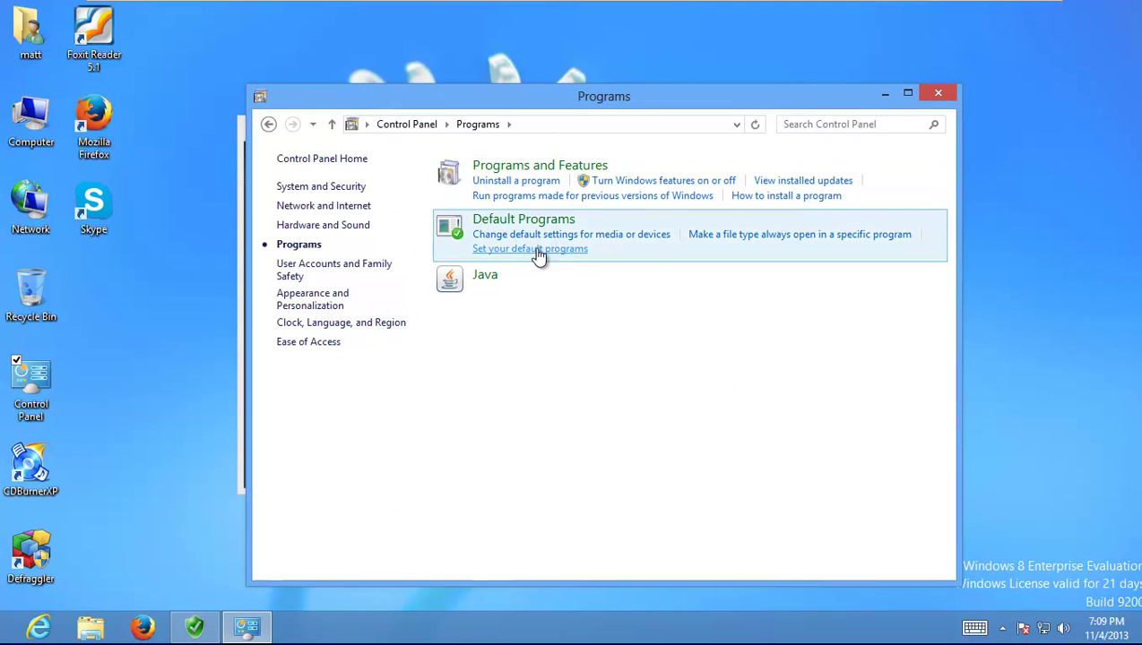
{"action": "left_click", "coordinate": [531, 183]}
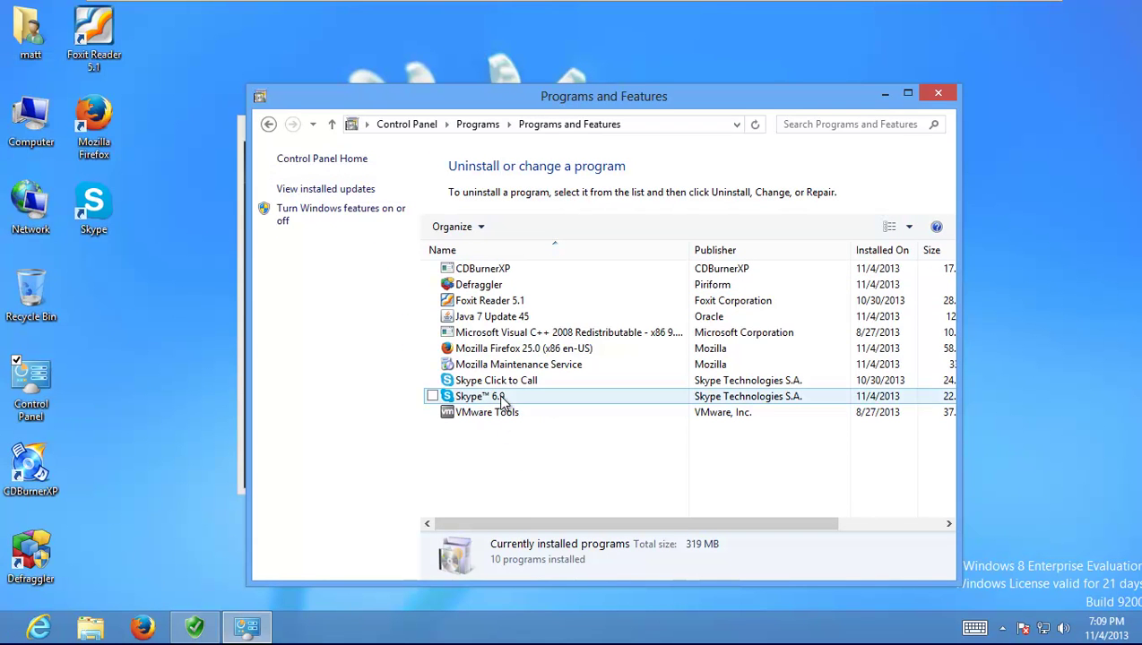
{"action": "left_click", "coordinate": [934, 90]}
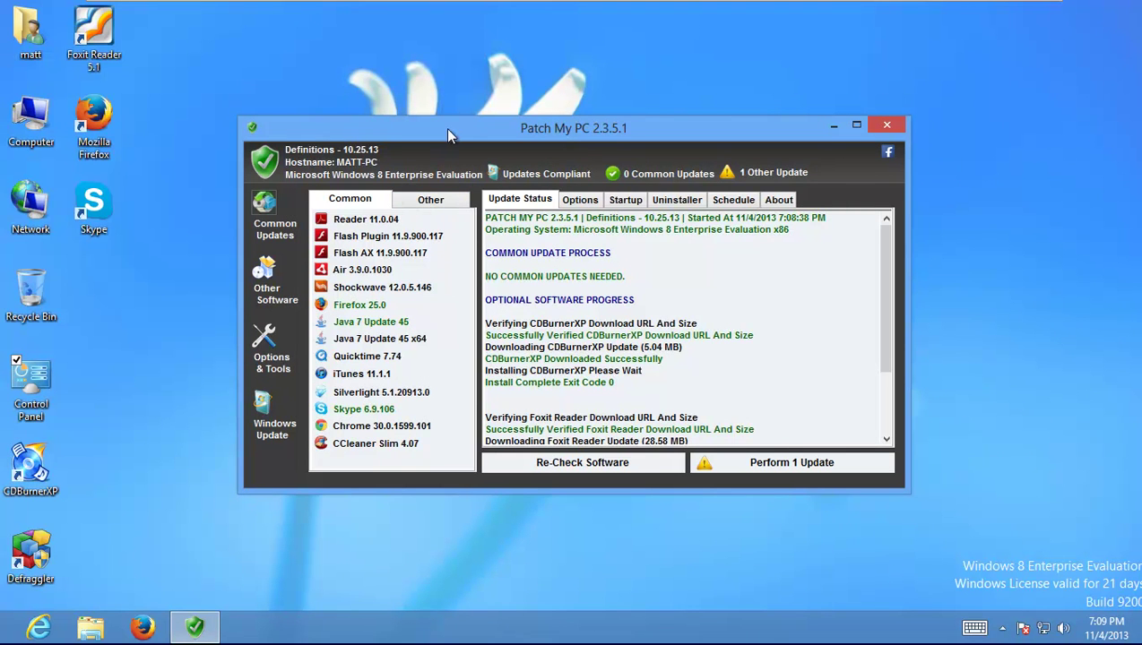
{"action": "left_click_drag", "start_coordinate": [454, 131], "coordinate": [489, 126]}
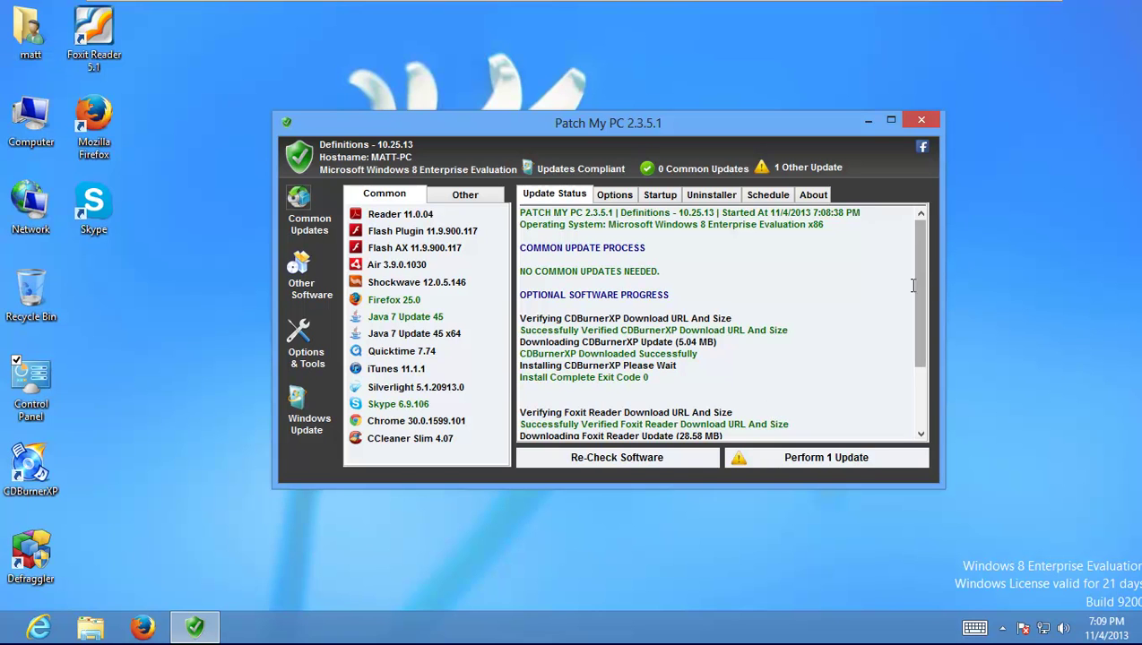
{"action": "left_click_drag", "start_coordinate": [913, 264], "coordinate": [830, 360]}
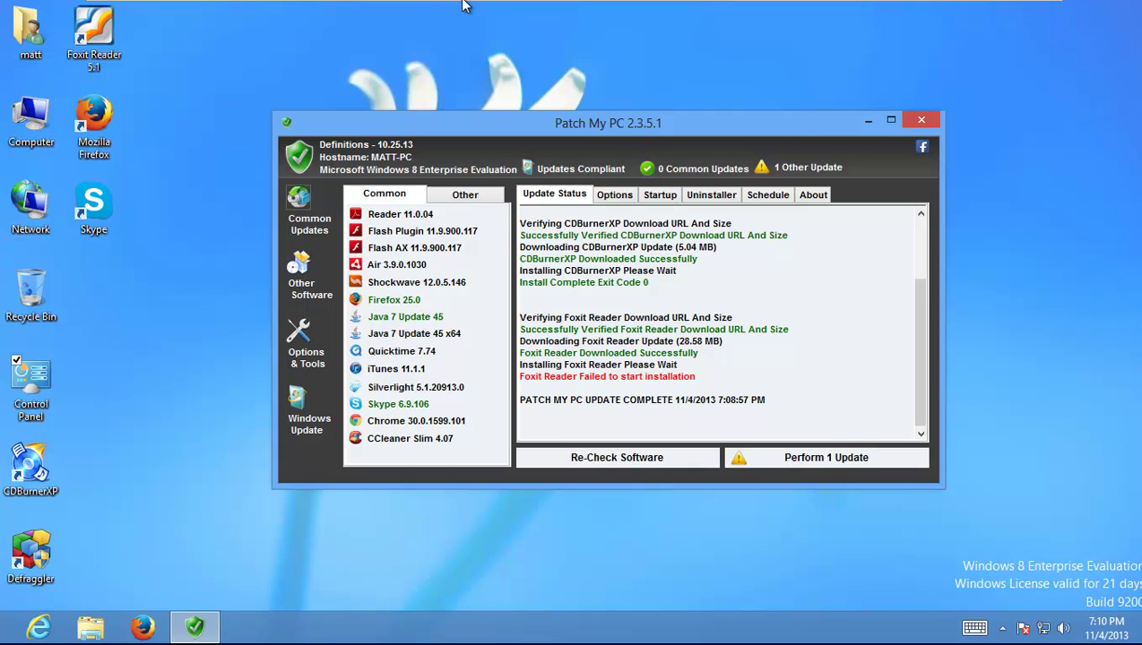
{"action": "mouse_move", "coordinate": [471, 7]}
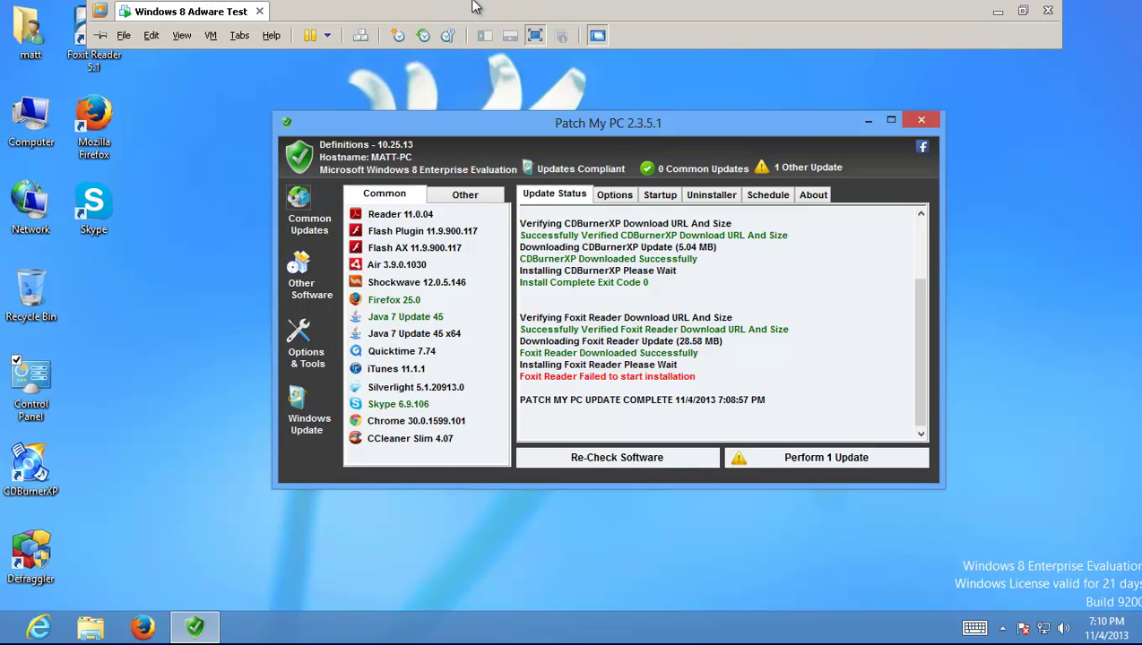